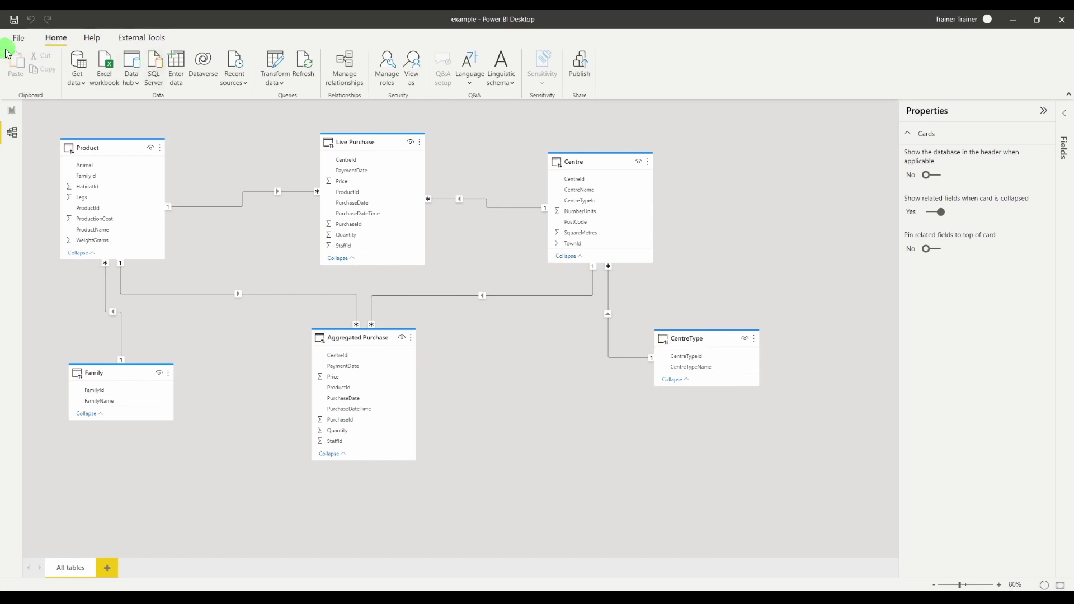
# Step: Review the current file's query reduction settings in Options, closing without changes
pyautogui.click(18, 38)
pyautogui.click(42, 218)
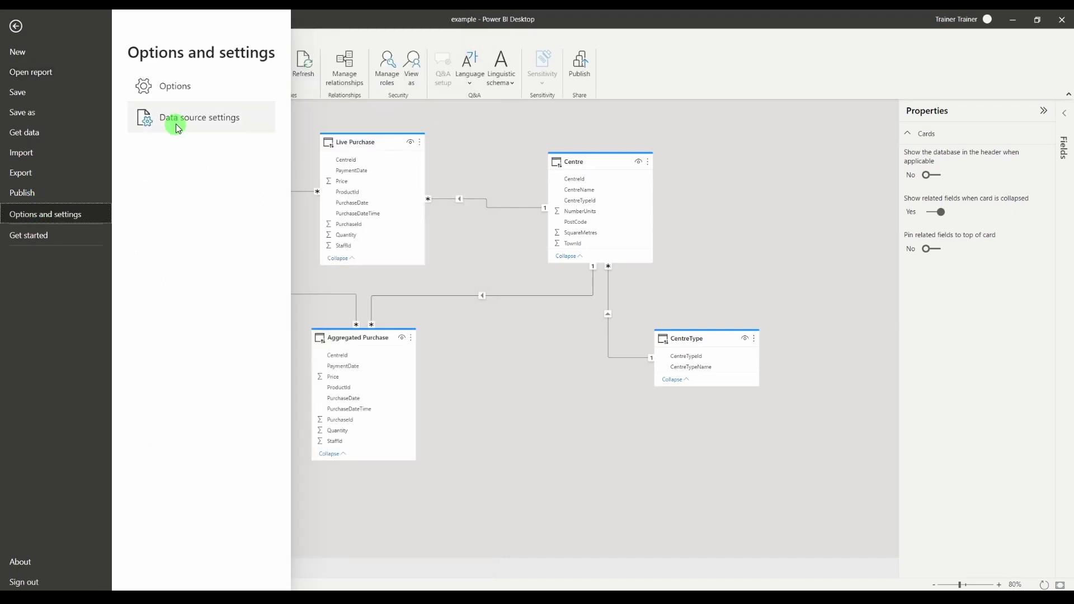
pyautogui.click(167, 88)
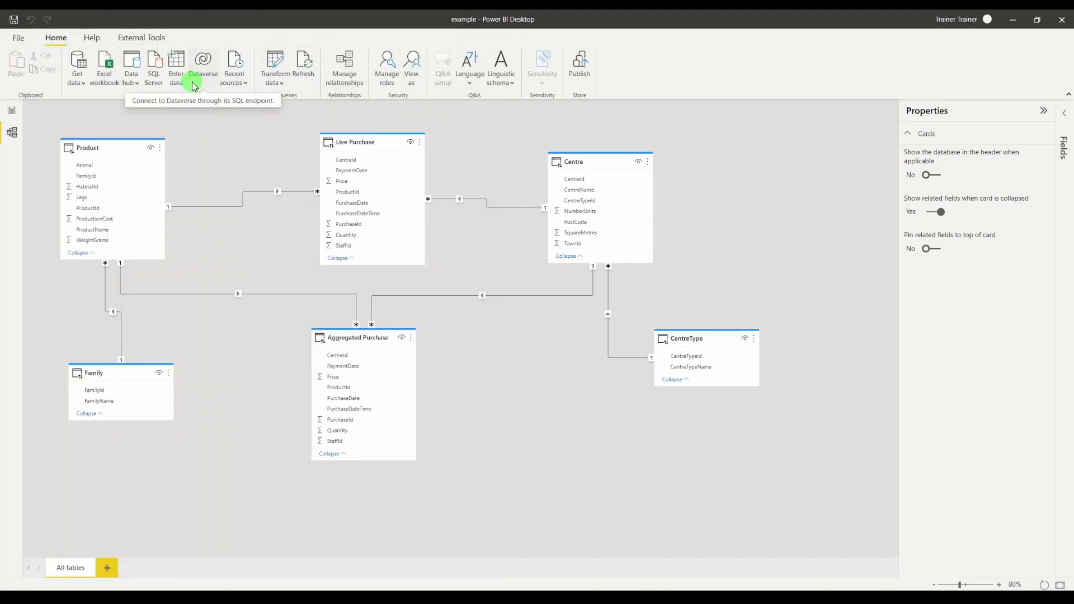
pyautogui.scroll(-2, 407, 307)
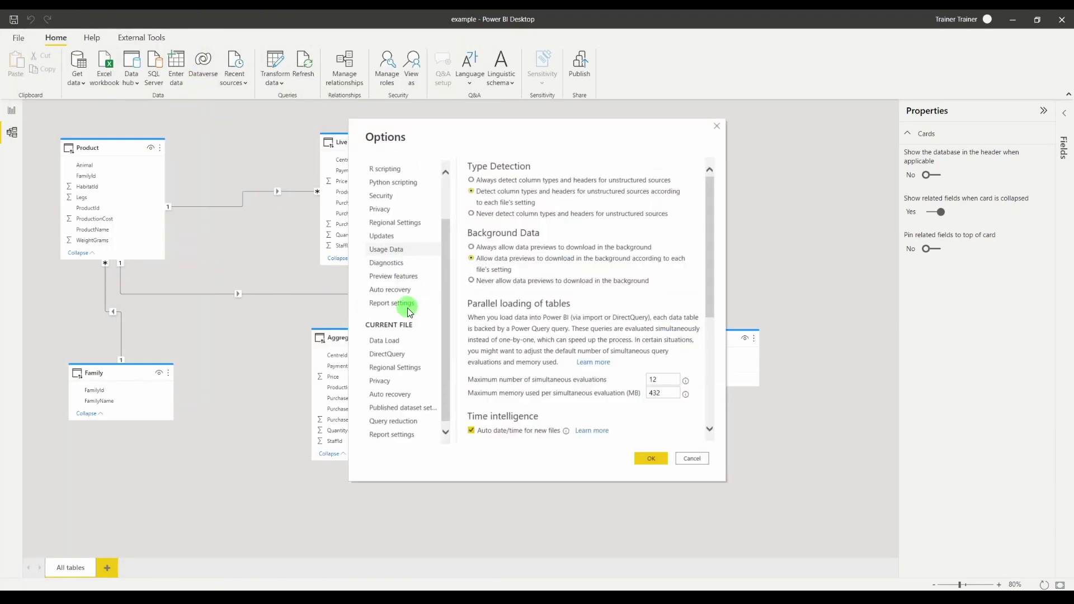
pyautogui.click(407, 420)
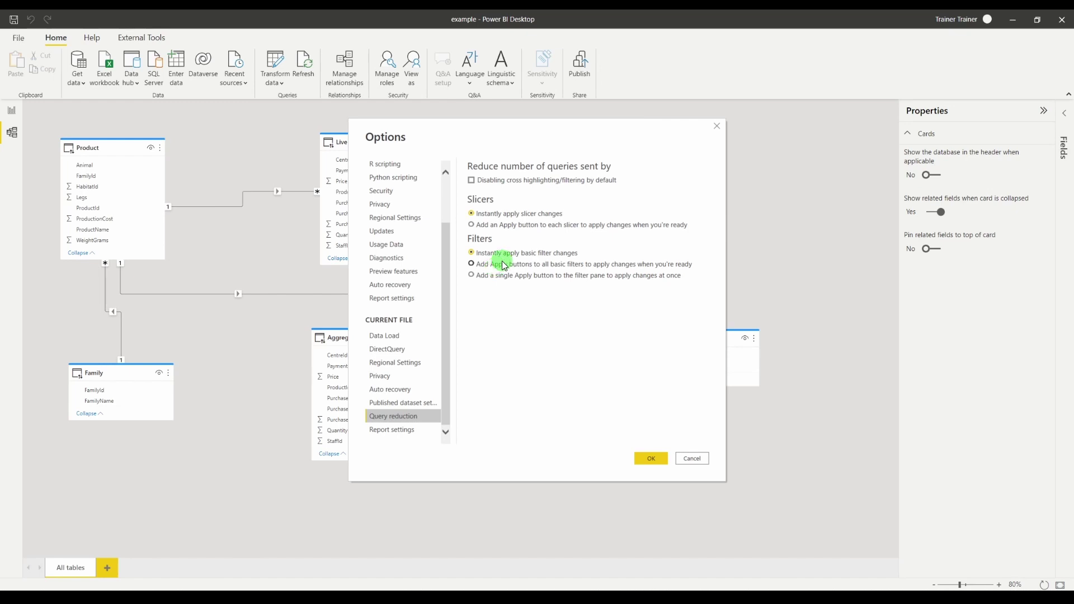
pyautogui.click(717, 126)
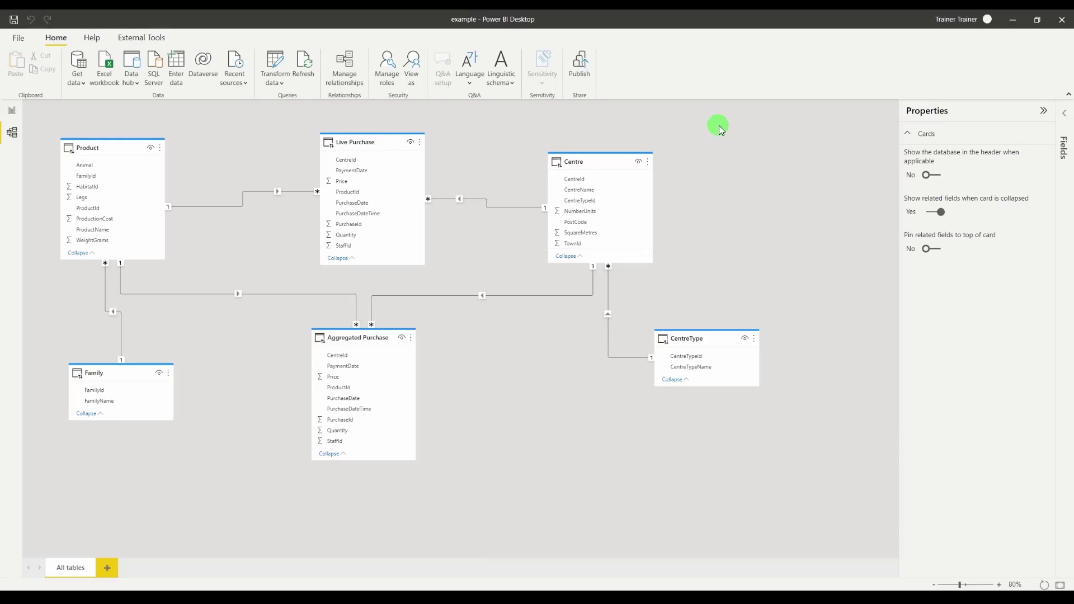
# Step: Check the tables' storage info and select the Aggregated Purchase table
pyautogui.moveTo(332, 337)
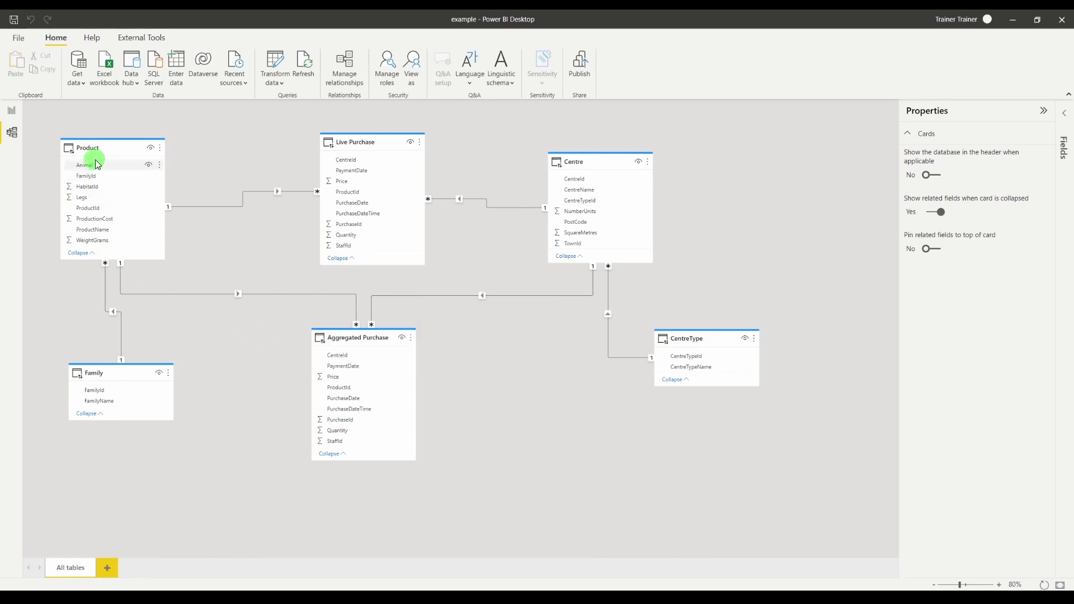
pyautogui.moveTo(88, 147)
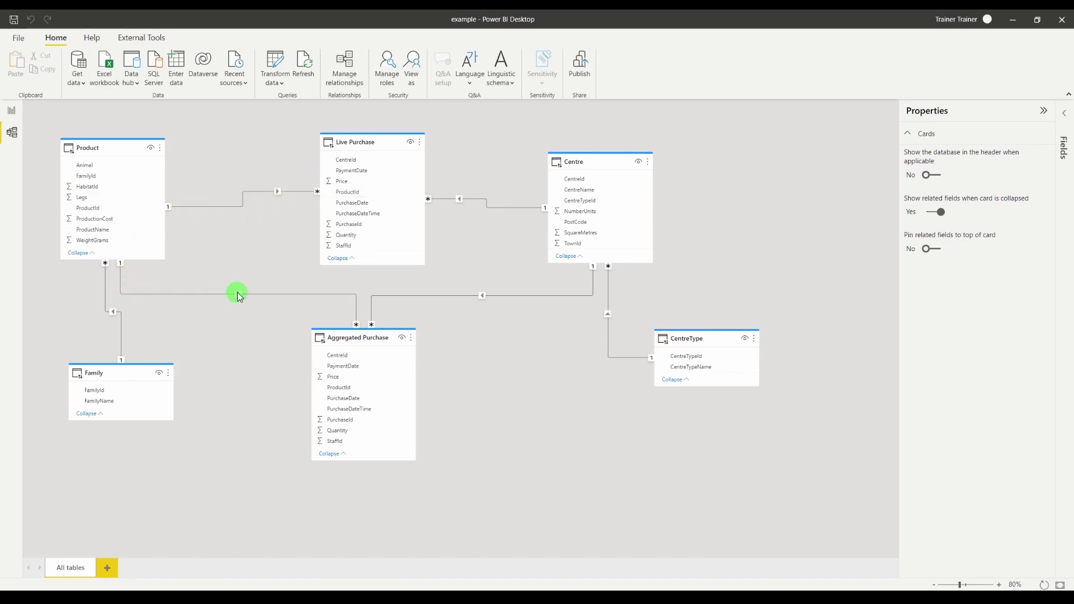
pyautogui.click(368, 293)
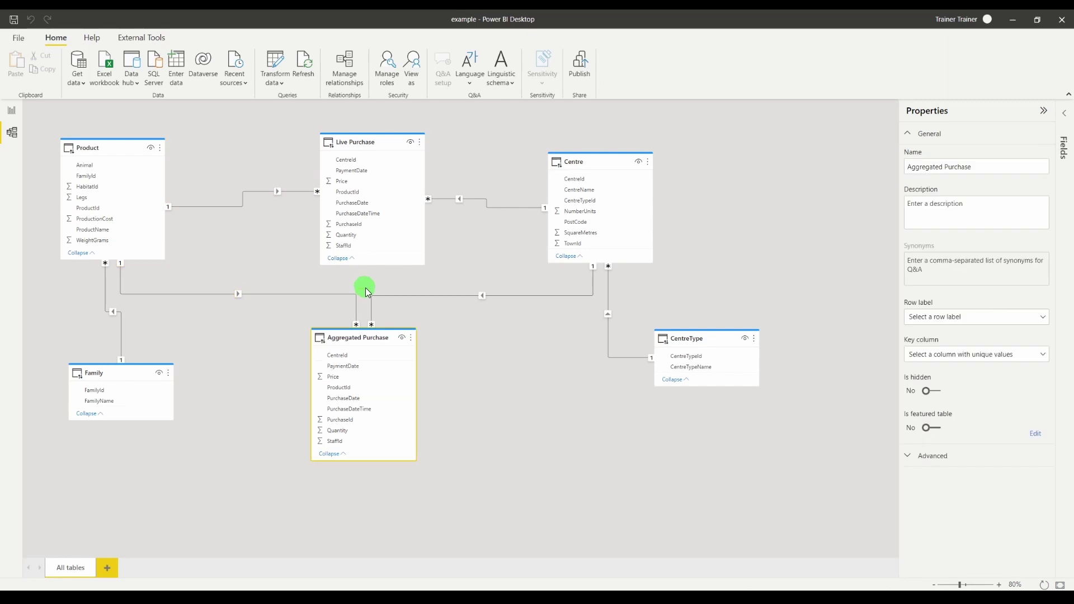
pyautogui.moveTo(386, 340)
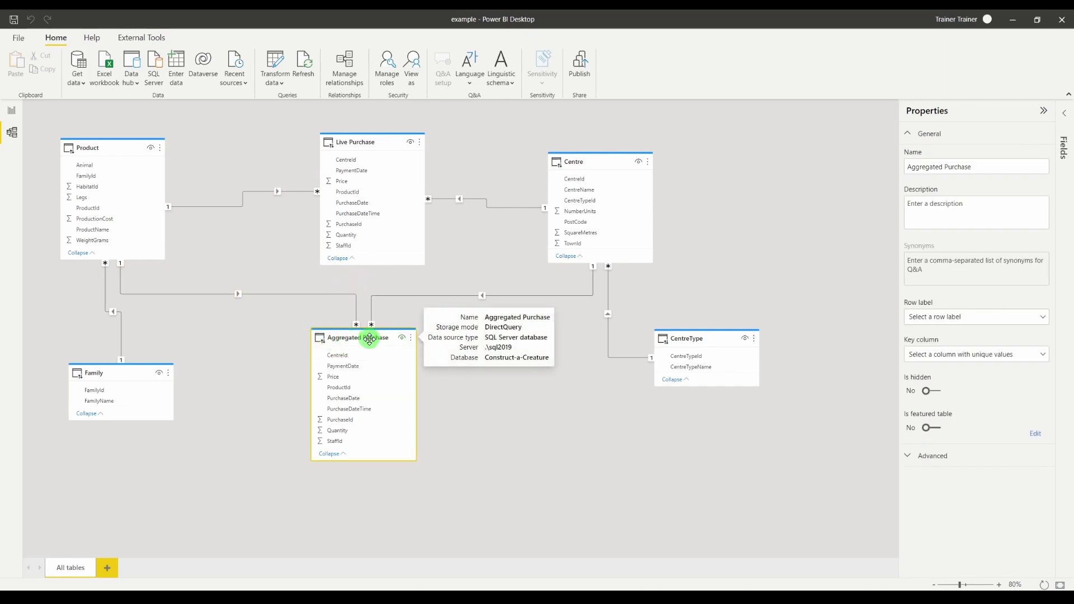
# Step: Open Manage aggregations for Aggregated Purchase and map CentreId as GroupBy to Centre's CentreId
pyautogui.rightClick(370, 339)
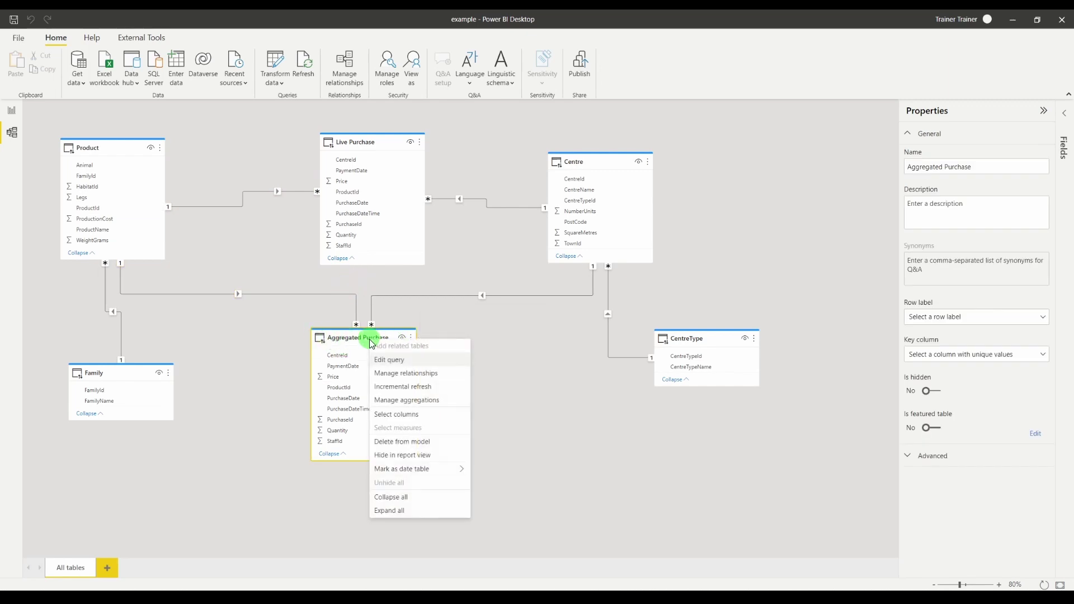
pyautogui.click(392, 400)
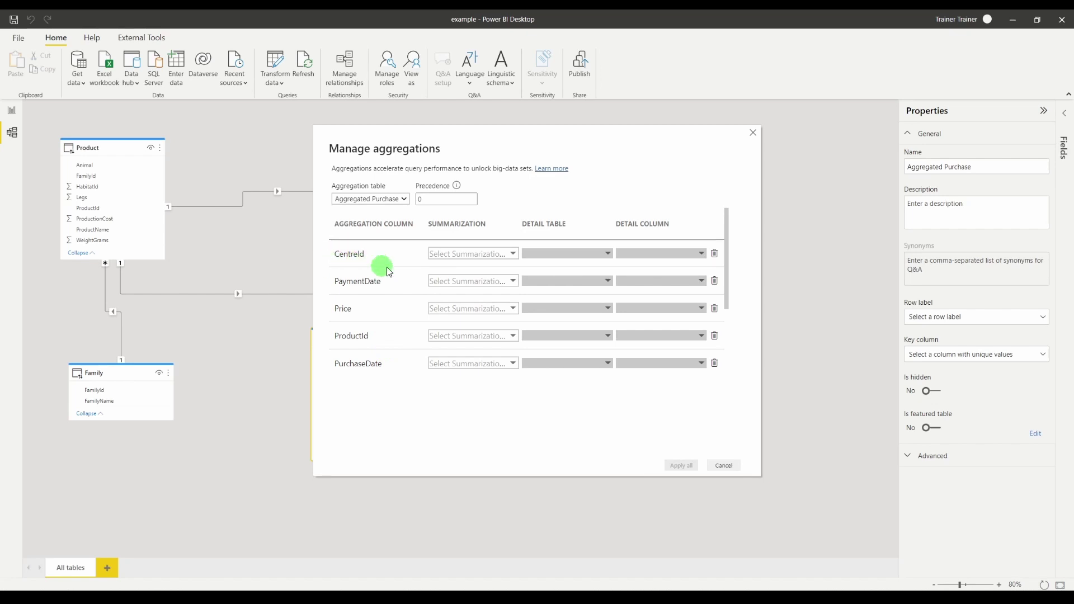
pyautogui.click(463, 259)
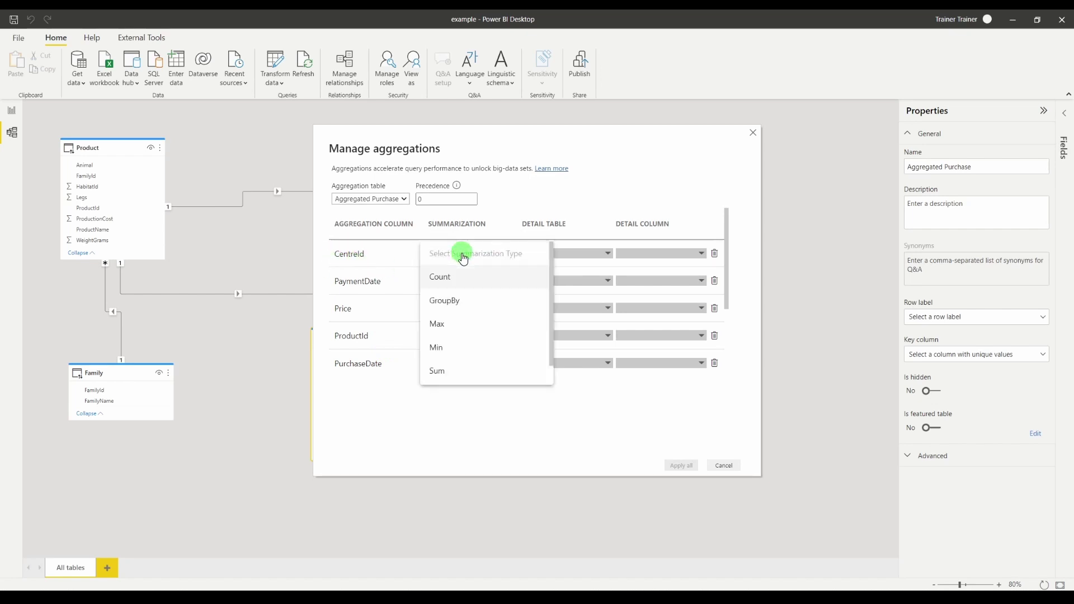
pyautogui.scroll(-1, 472, 358)
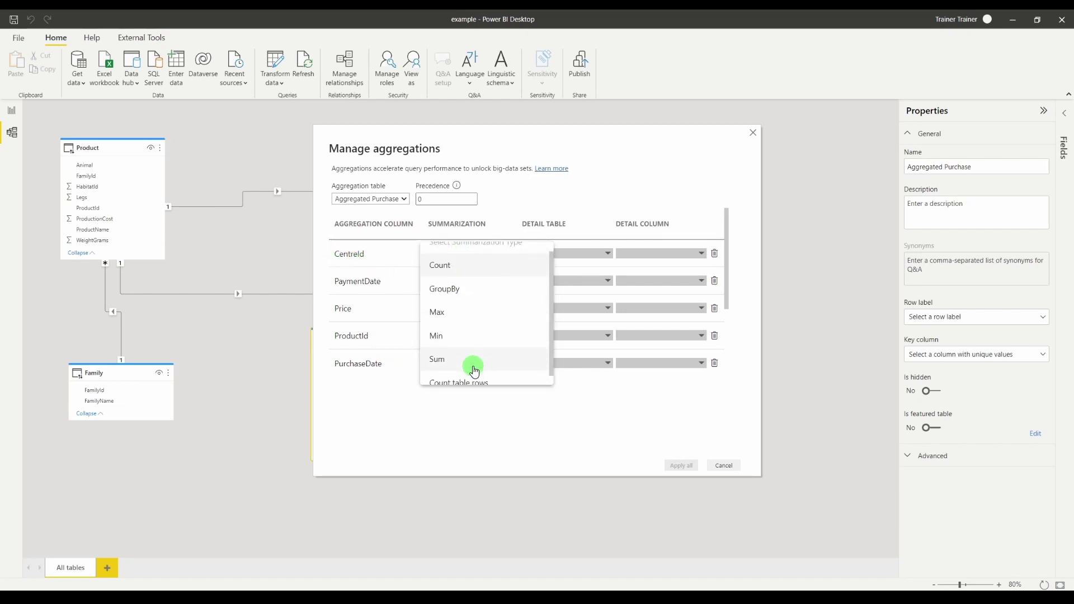
pyautogui.click(456, 280)
pyautogui.click(556, 255)
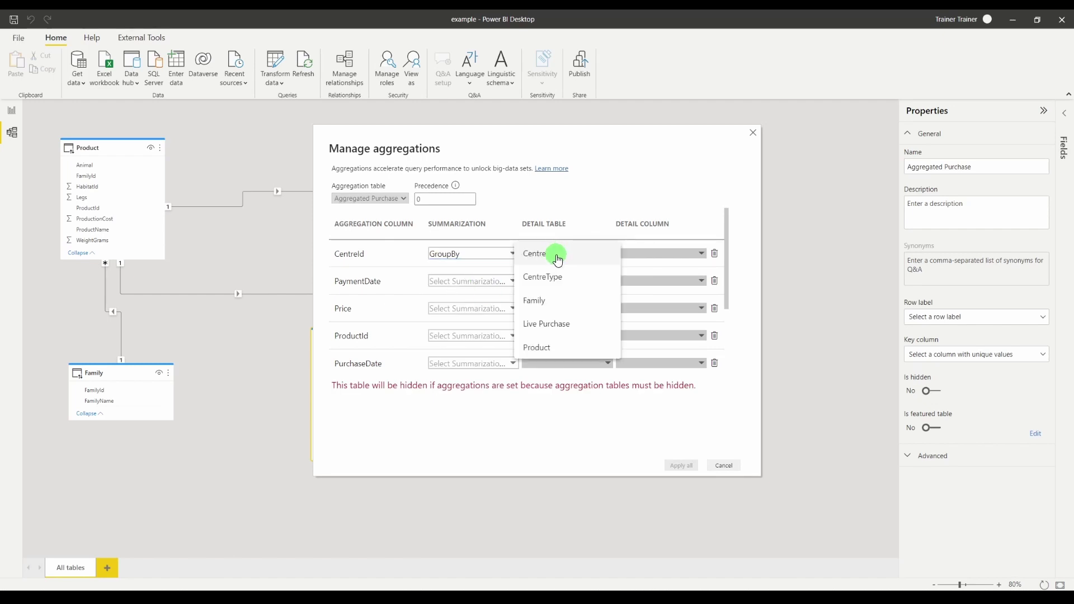
pyautogui.click(556, 257)
pyautogui.click(640, 258)
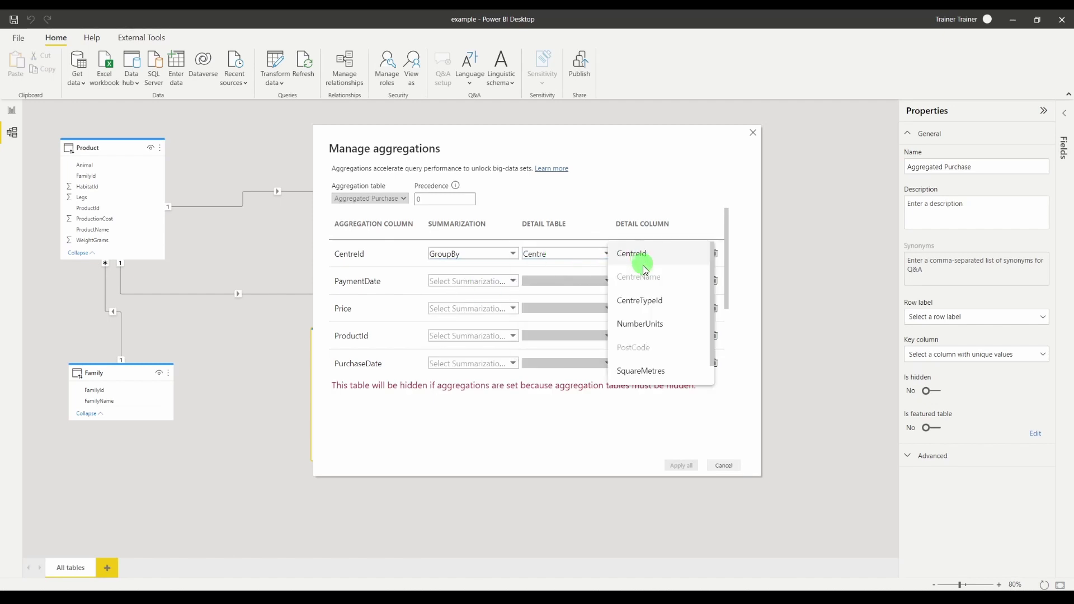
pyautogui.scroll(-1, 650, 335)
pyautogui.scroll(1, 655, 339)
pyautogui.click(646, 255)
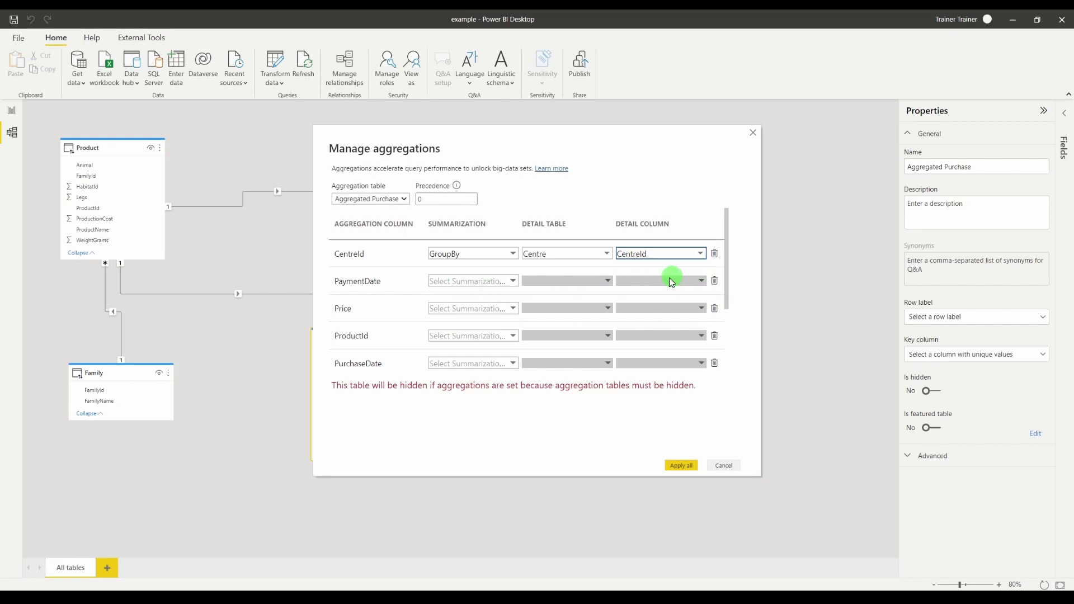
# Step: Try Max summarization on PaymentDate, then clear the PaymentDate aggregation row
pyautogui.click(480, 281)
pyautogui.click(455, 350)
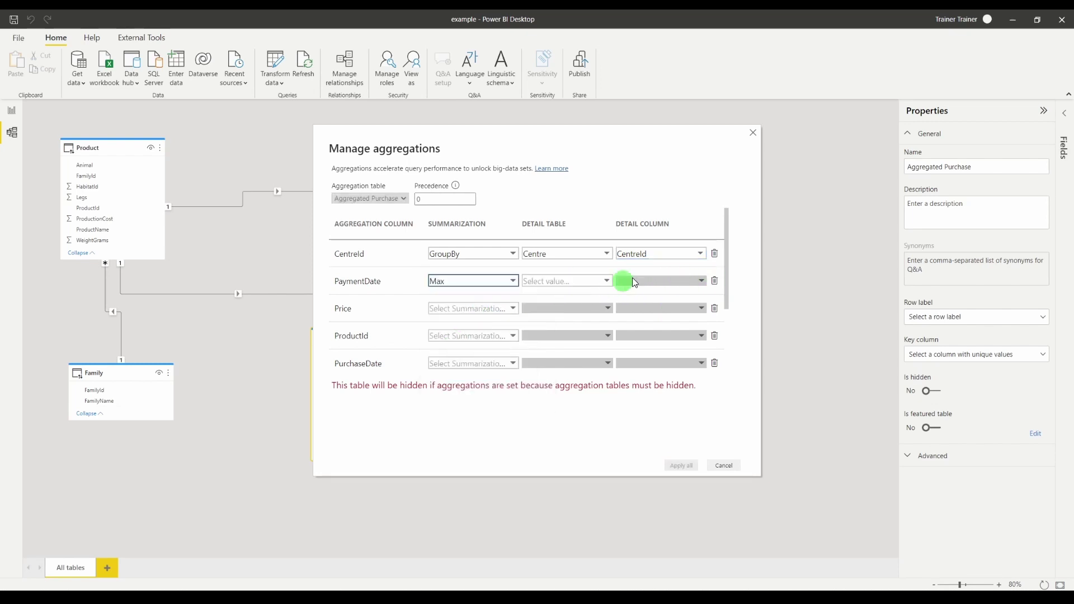
pyautogui.click(725, 282)
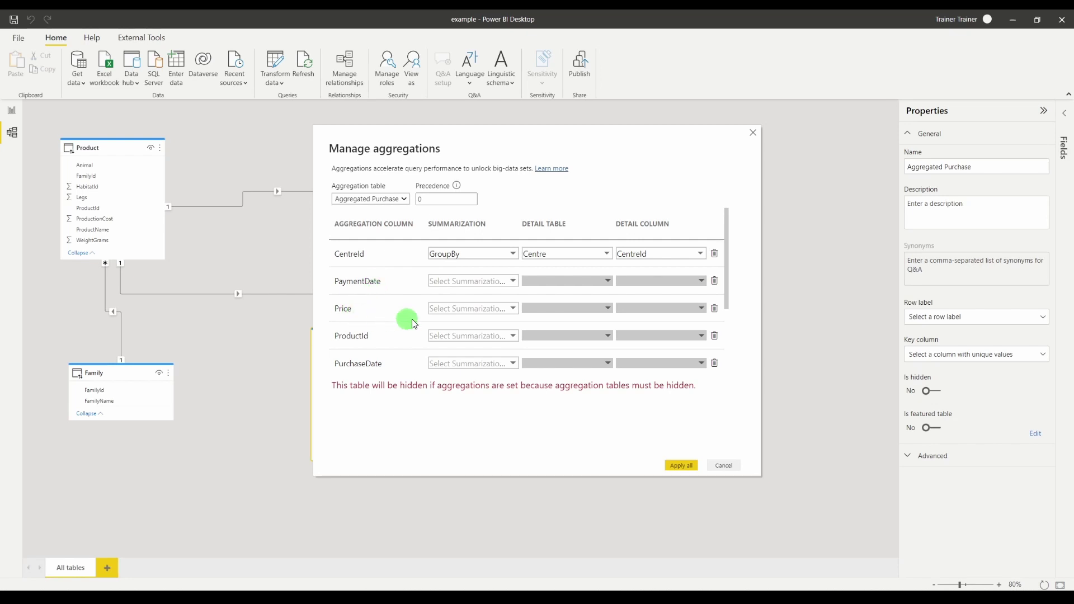
# Step: Map Price as Sum of the Live Purchase table's Price column
pyautogui.click(482, 308)
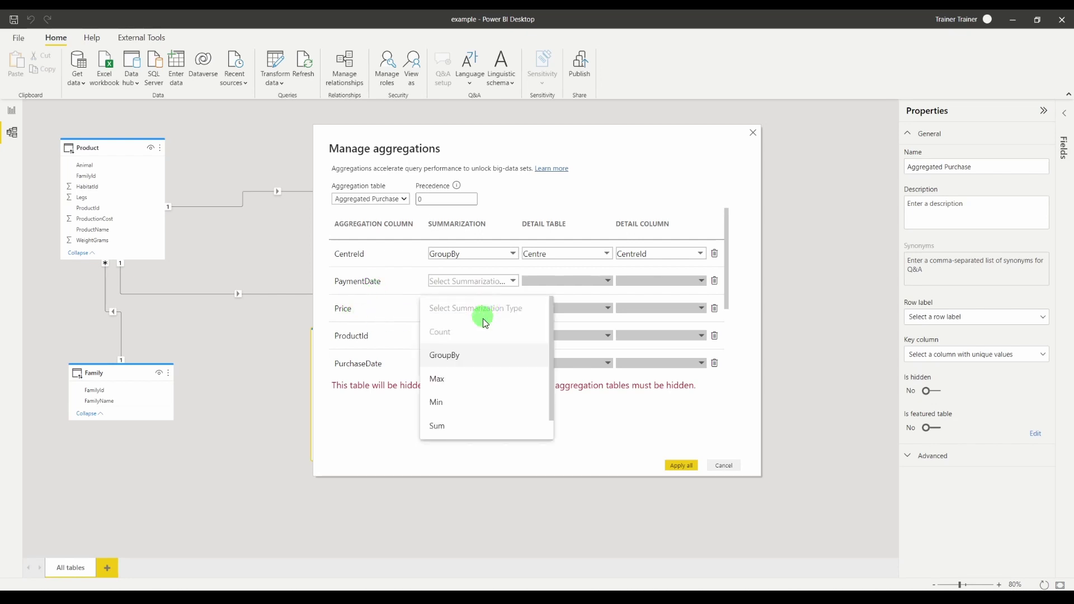
pyautogui.click(459, 427)
pyautogui.click(578, 308)
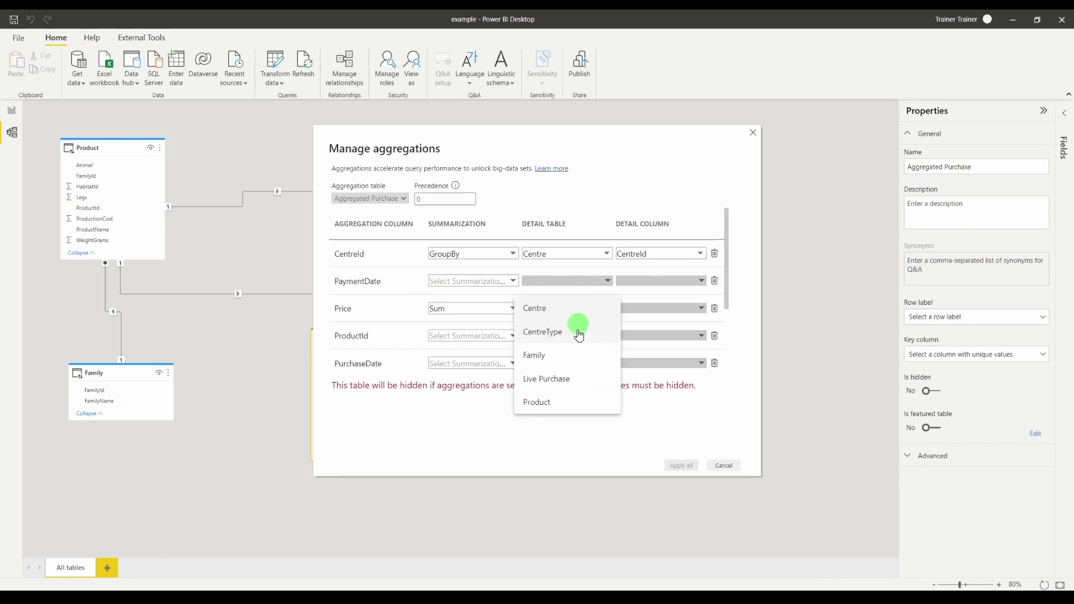
pyautogui.click(553, 383)
pyautogui.click(648, 310)
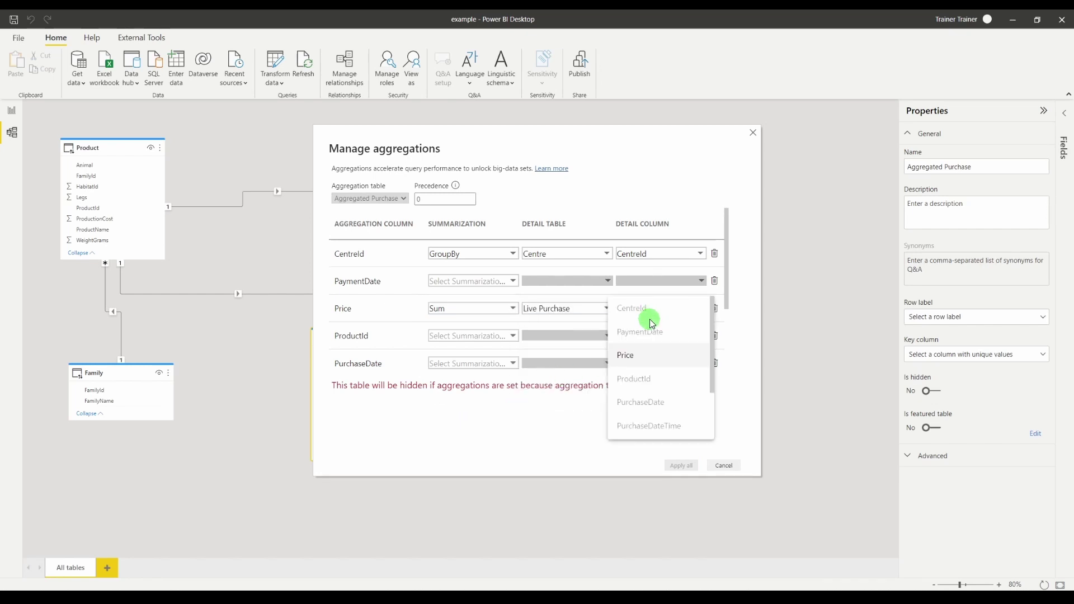
pyautogui.click(627, 361)
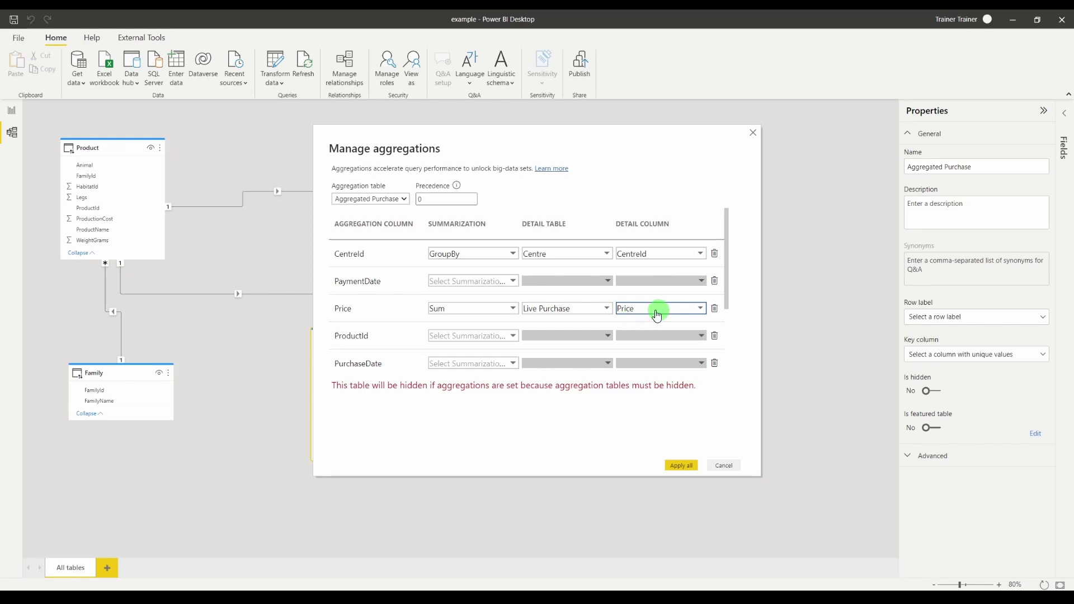
# Step: Map ProductId as GroupBy to the Product table's ProductId column
pyautogui.click(492, 336)
pyautogui.click(486, 384)
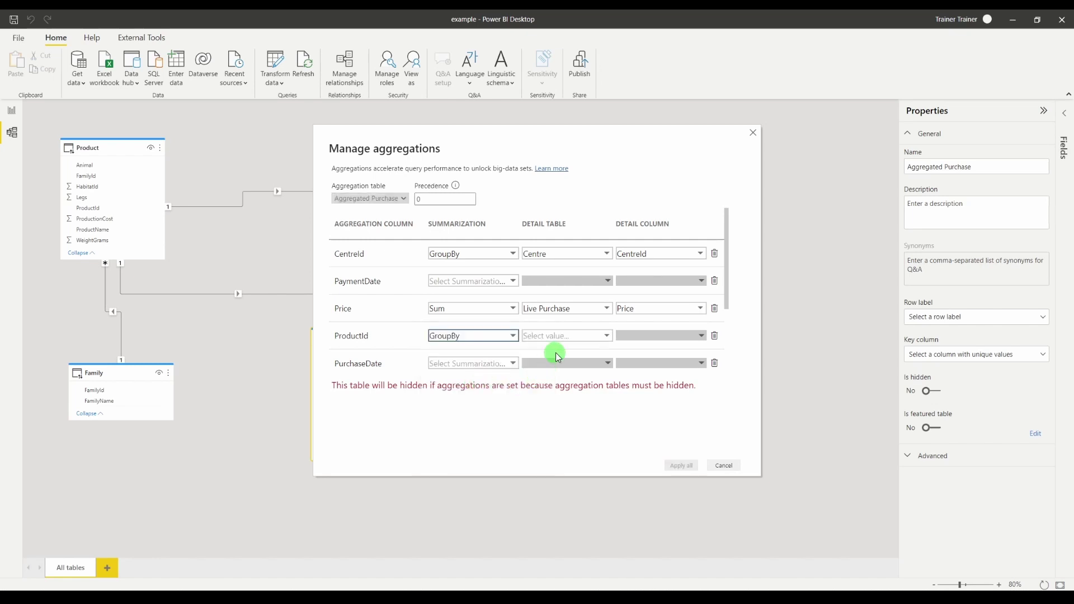
pyautogui.click(558, 336)
pyautogui.click(535, 429)
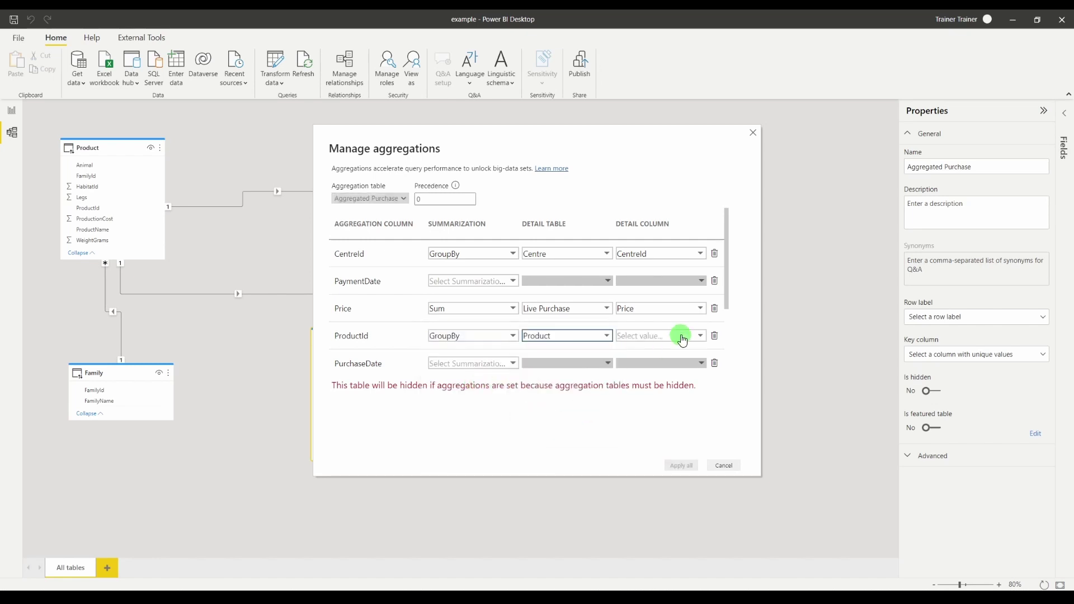
pyautogui.click(662, 336)
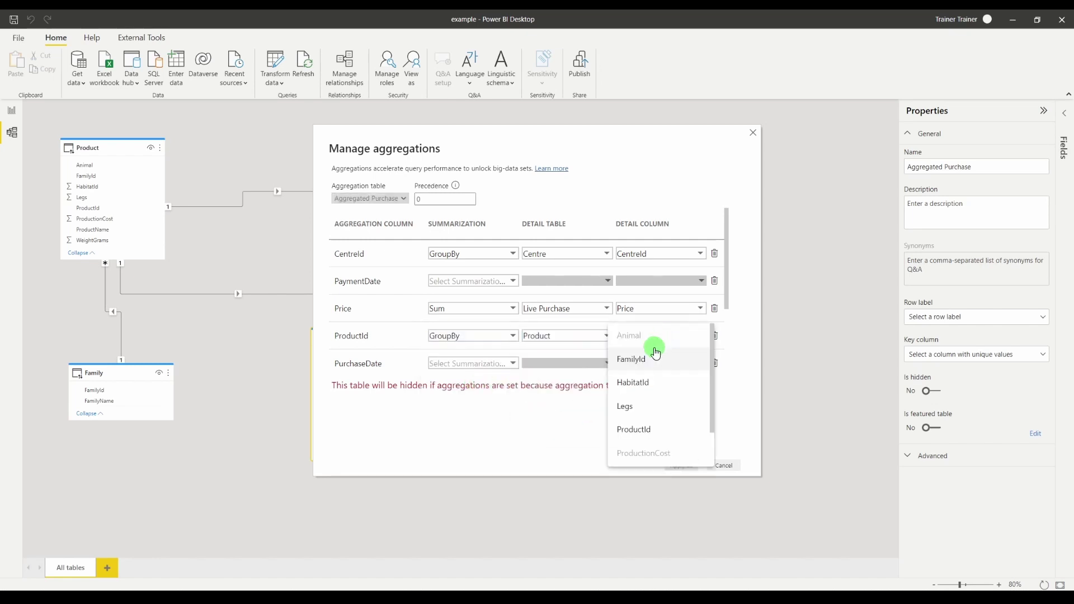
pyautogui.click(655, 429)
pyautogui.scroll(-2, 372, 308)
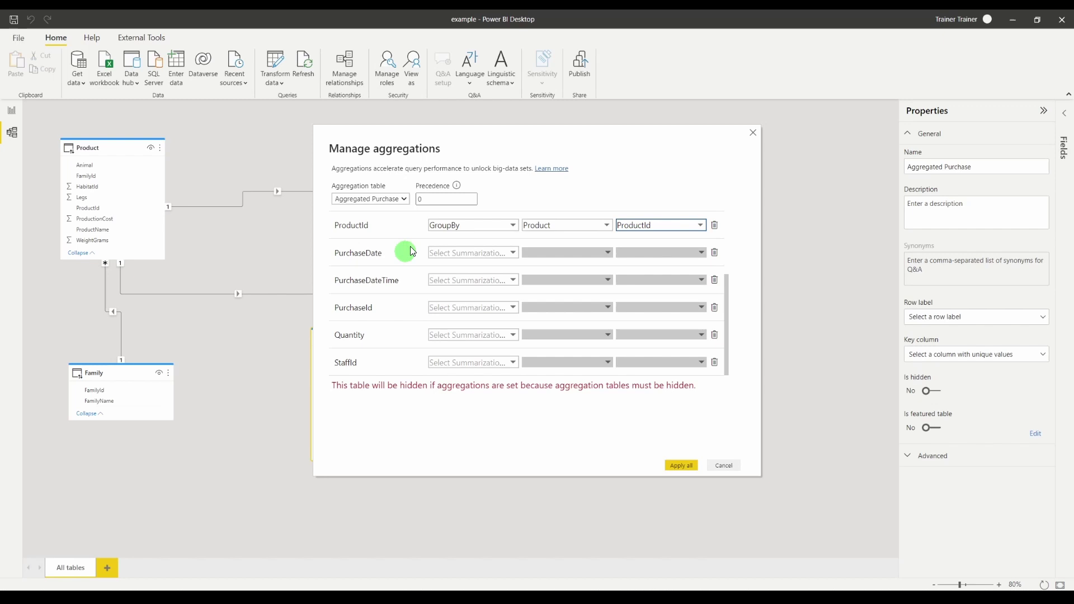
# Step: Shift the aggregations dialog up-left and show PurchaseDate's summarization choices
pyautogui.moveTo(431, 137); pyautogui.dragTo(421, 118)
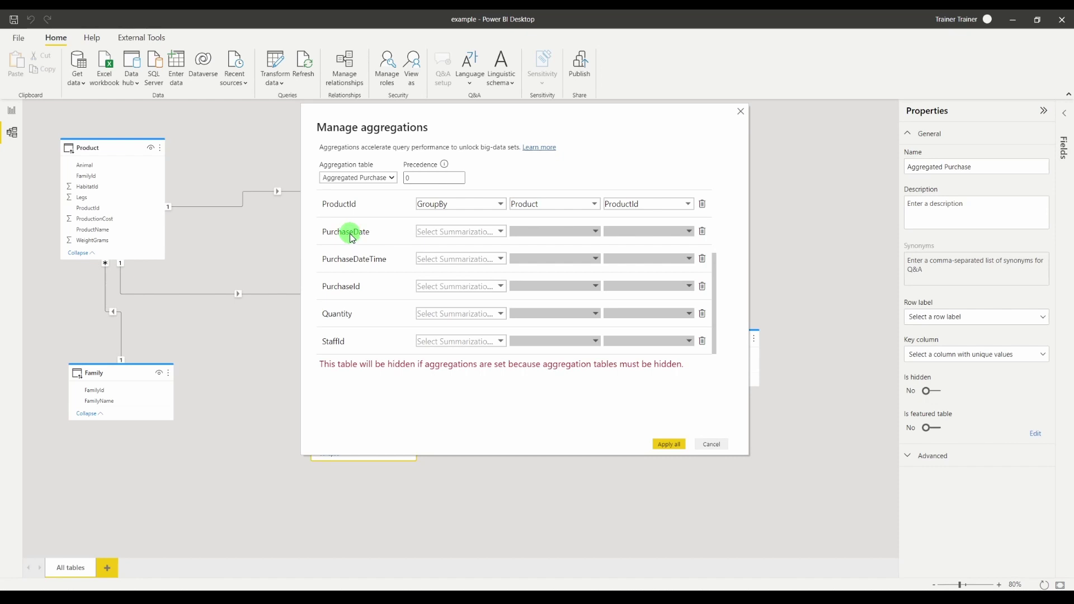
pyautogui.click(446, 231)
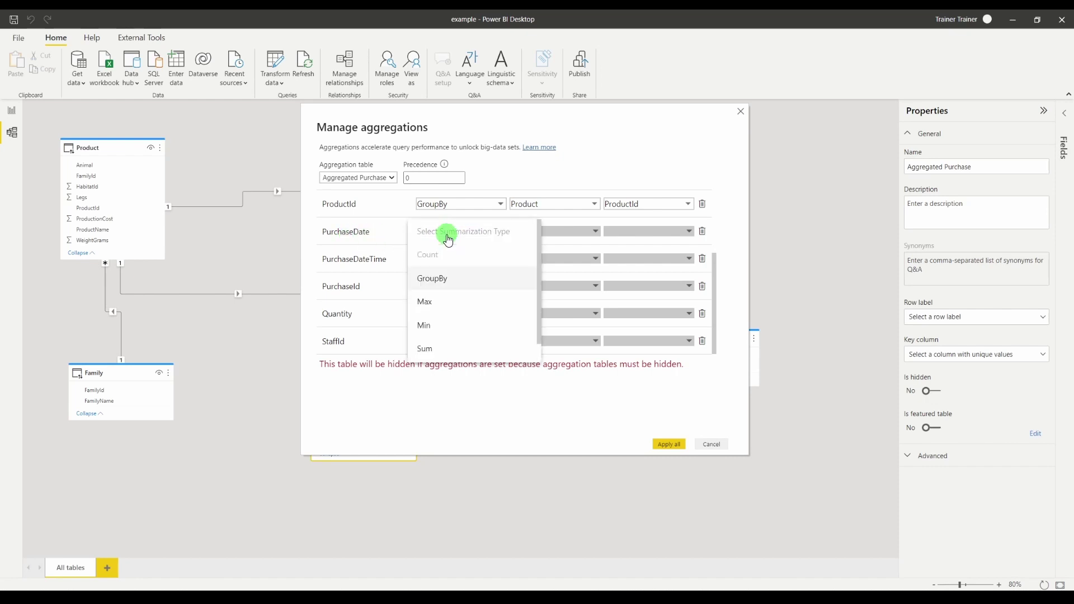
# Step: Map PurchaseDate as GroupBy to Live Purchase's PurchaseDate column
pyautogui.click(448, 290)
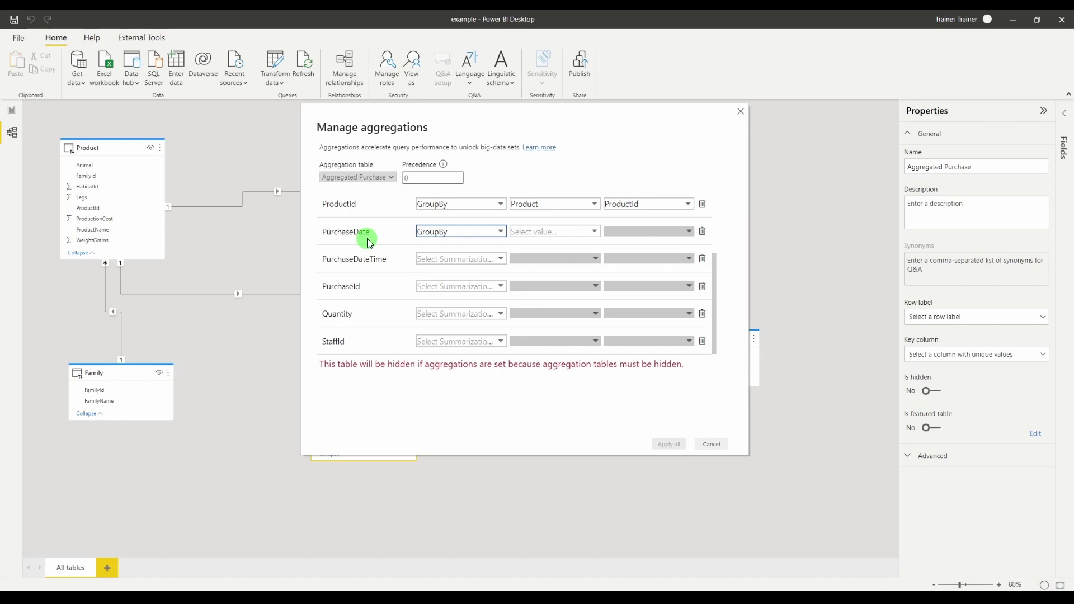
pyautogui.click(555, 232)
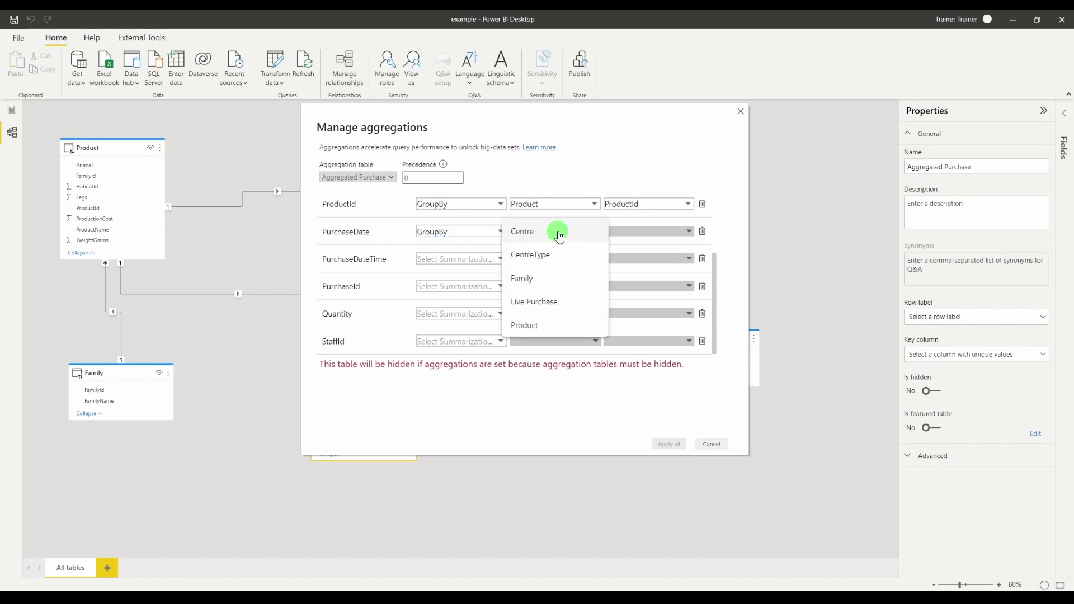
pyautogui.click(535, 302)
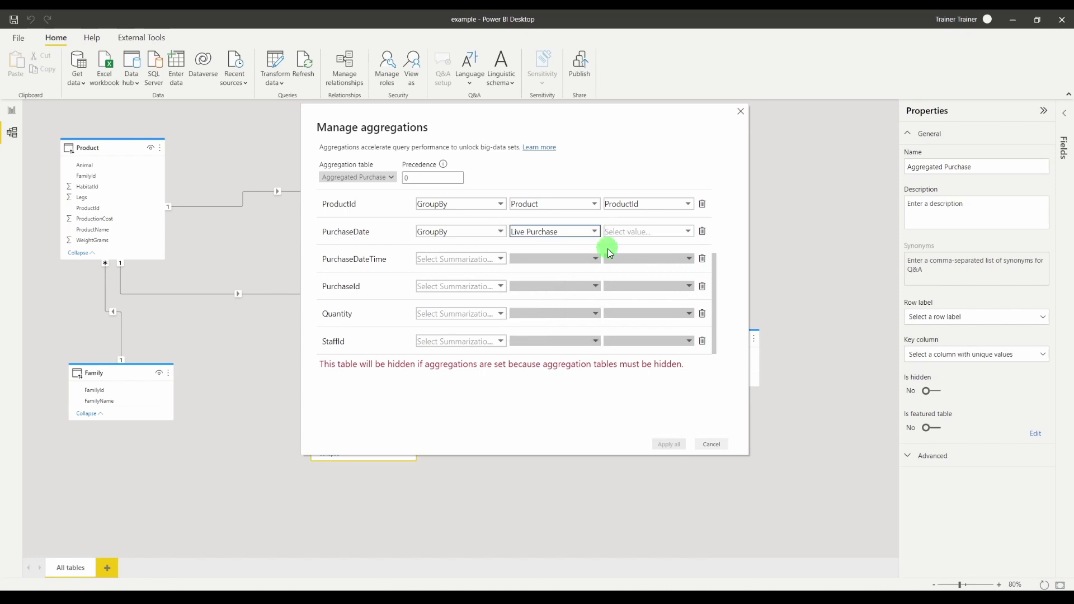
pyautogui.click(637, 237)
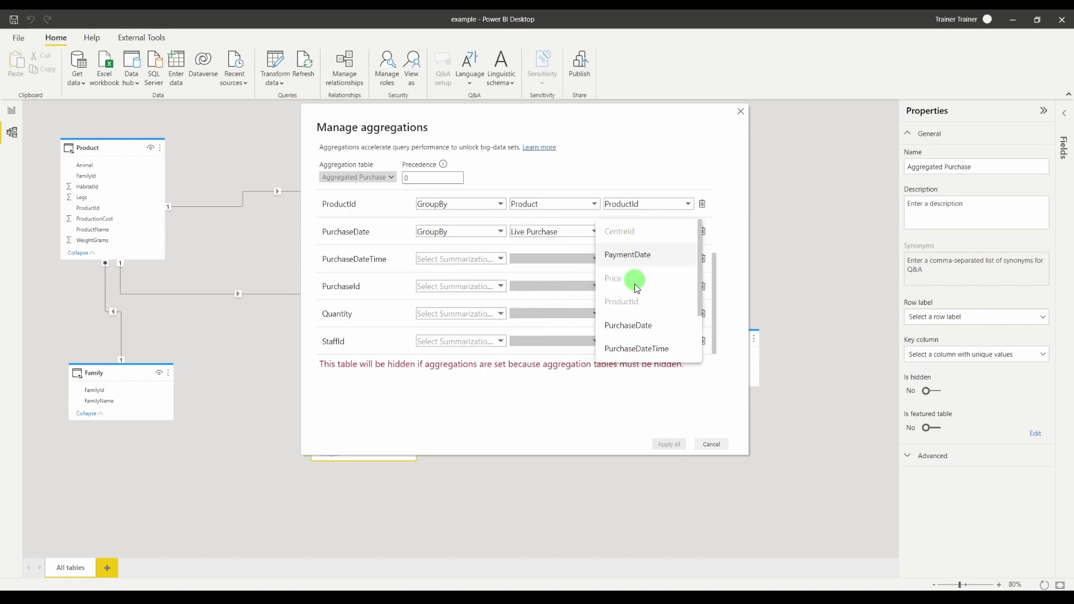
pyautogui.click(634, 323)
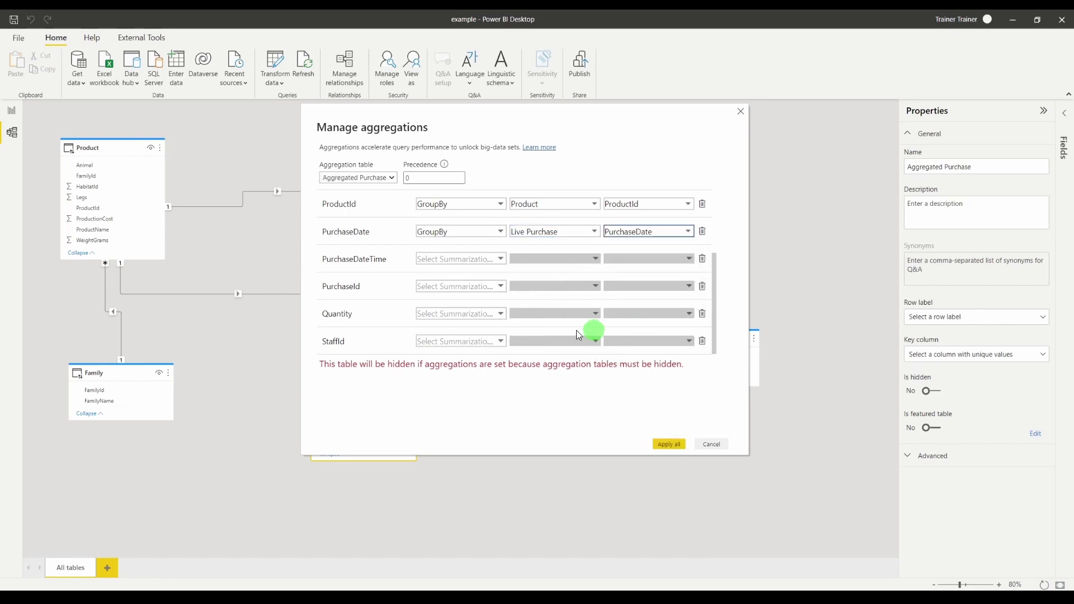
pyautogui.click(350, 291)
# Step: Map PurchaseId as Count of Live Purchase's PurchaseId column
pyautogui.click(446, 286)
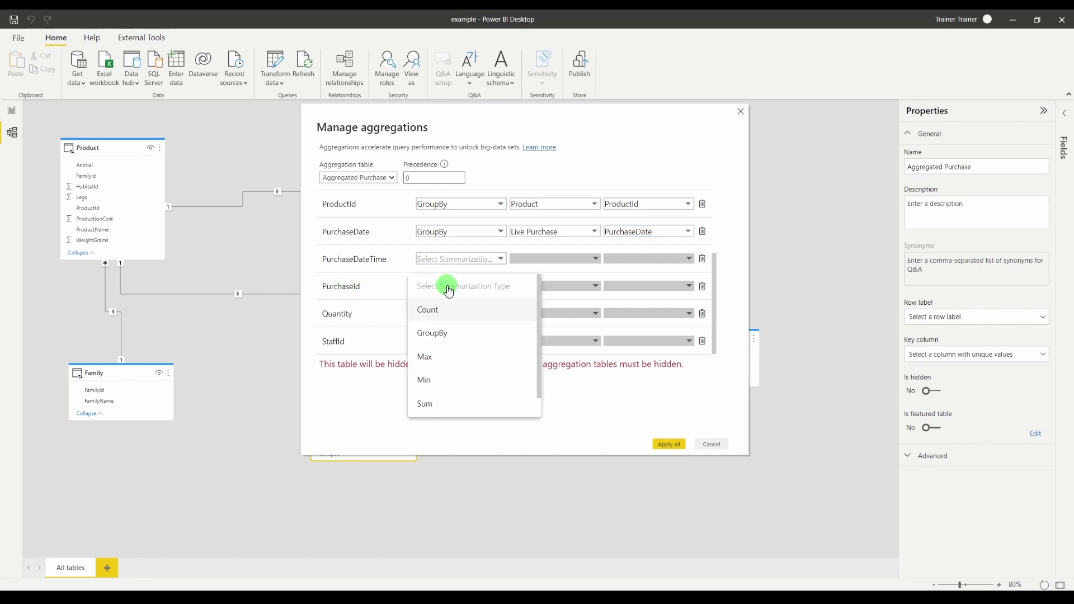
pyautogui.click(441, 313)
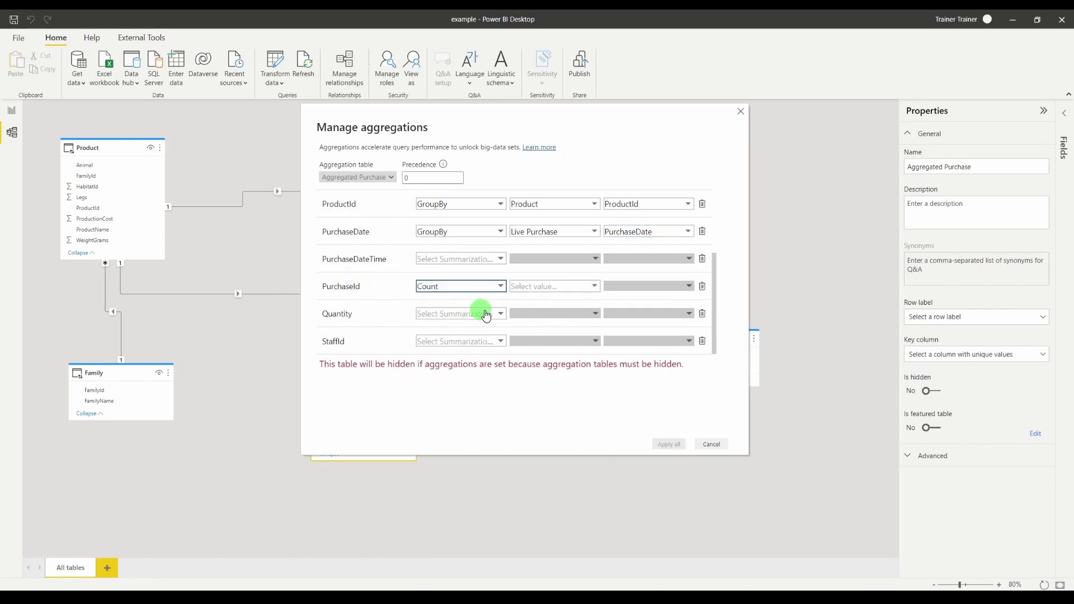
pyautogui.click(529, 287)
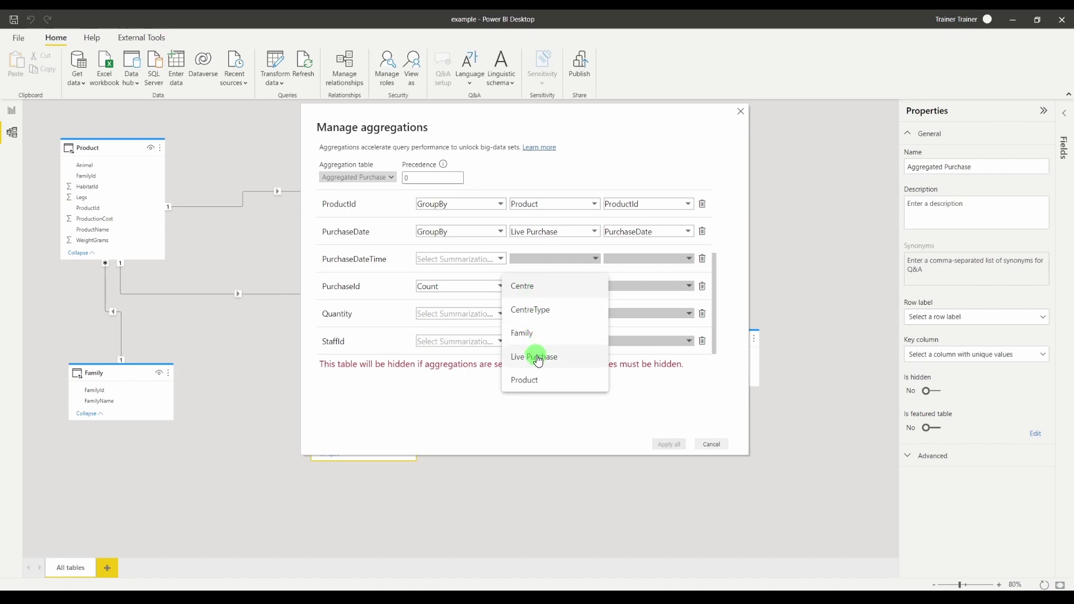
pyautogui.click(537, 358)
pyautogui.click(636, 288)
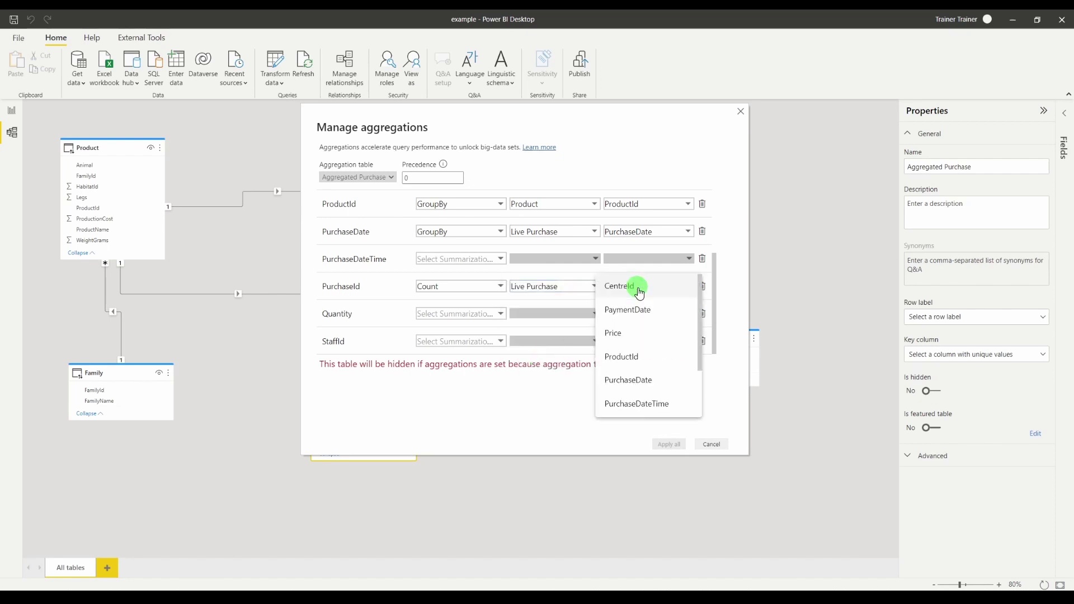
pyautogui.scroll(-2, 638, 369)
pyautogui.click(636, 358)
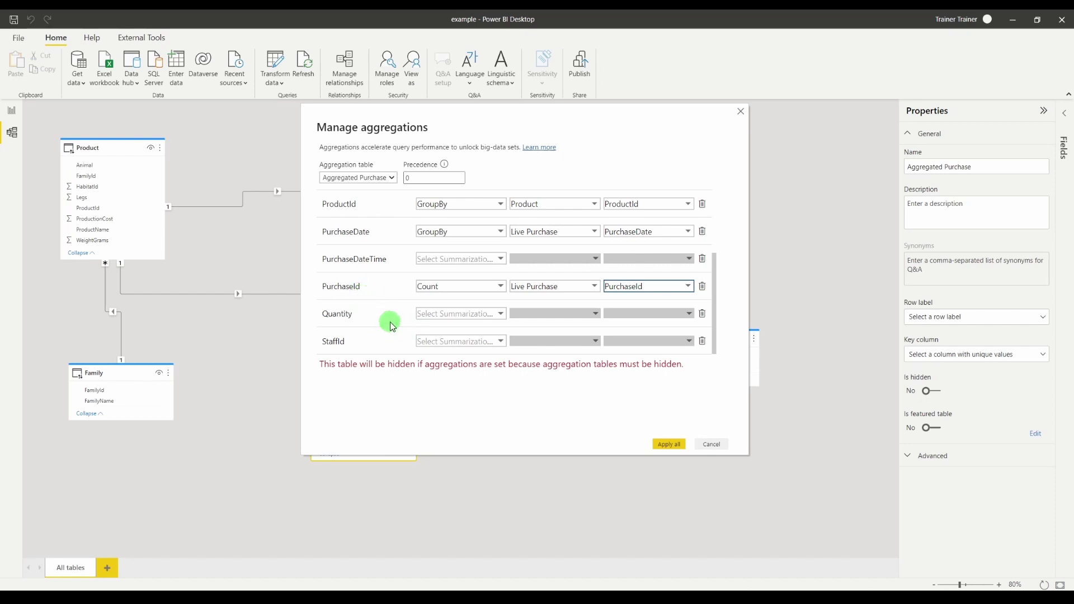
# Step: Map Quantity as Sum of Live Purchase's Quantity column and apply all aggregations
pyautogui.click(463, 315)
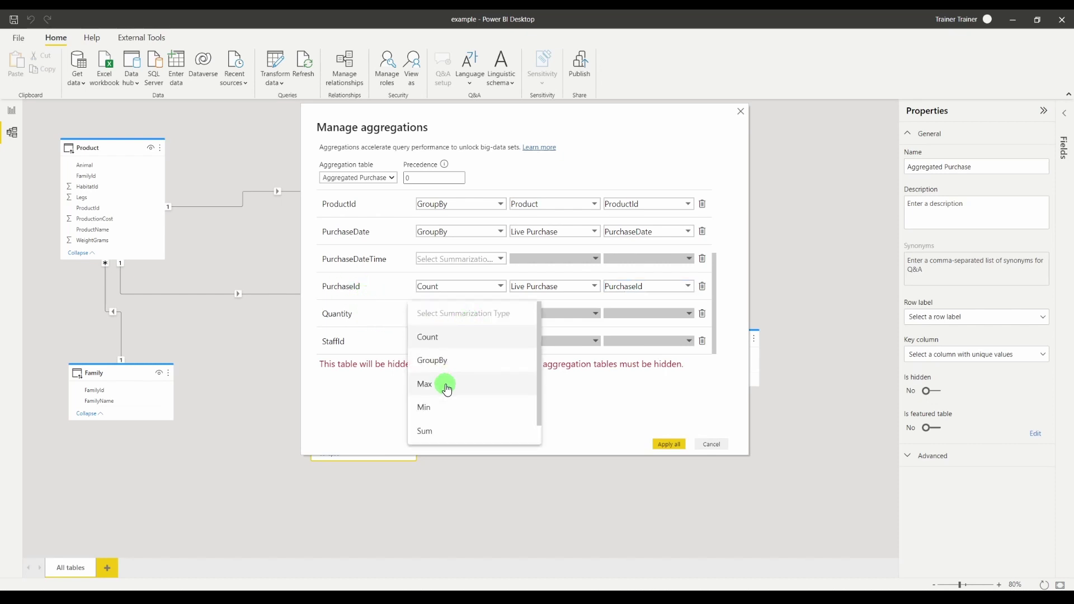
pyautogui.click(447, 363)
pyautogui.click(456, 313)
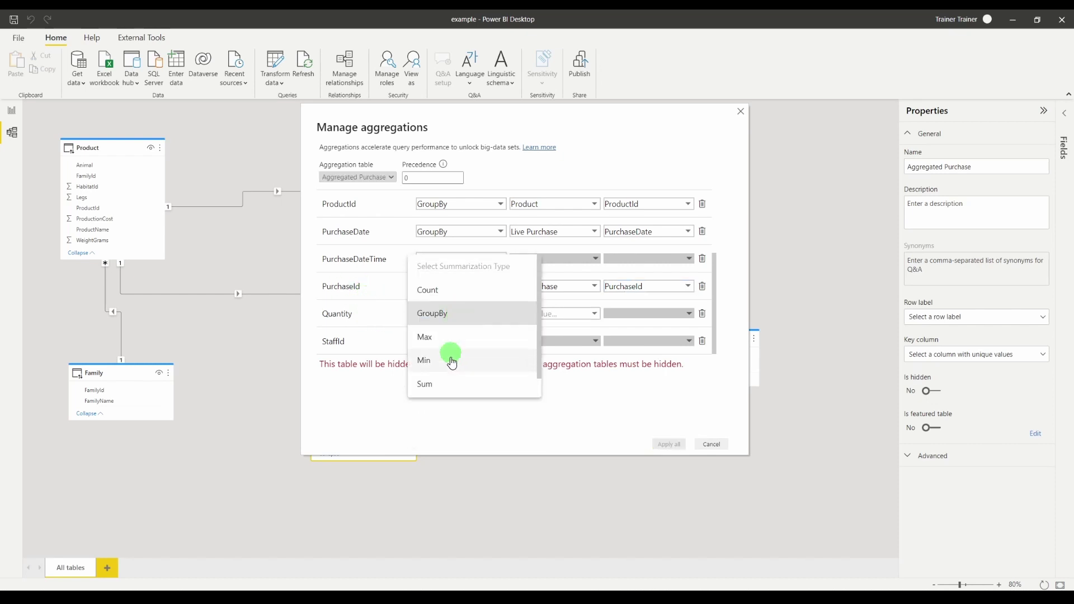
pyautogui.click(445, 389)
pyautogui.click(554, 314)
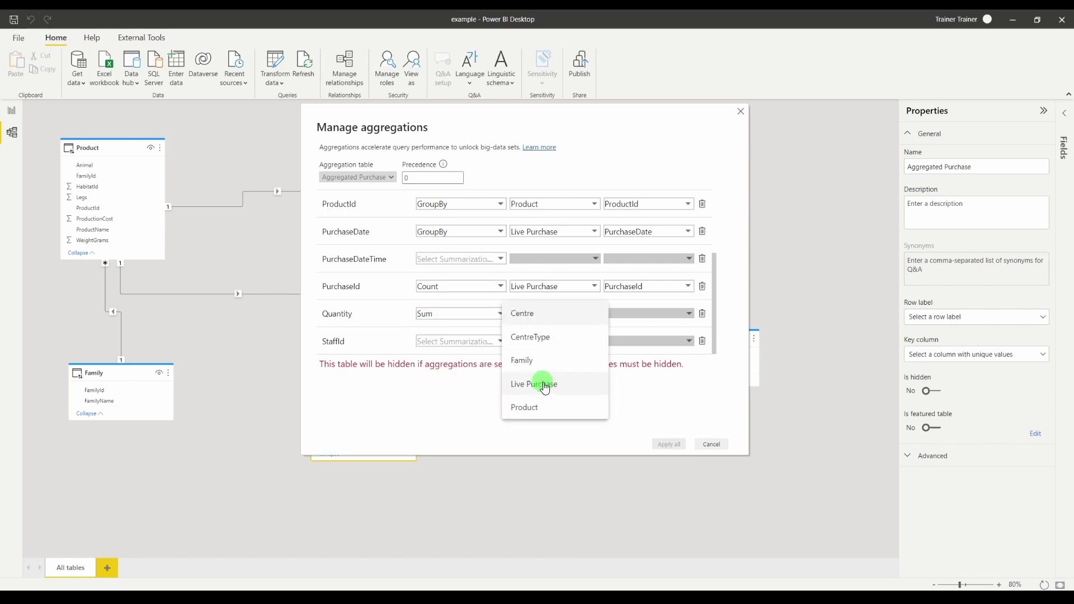
pyautogui.click(545, 386)
pyautogui.click(644, 313)
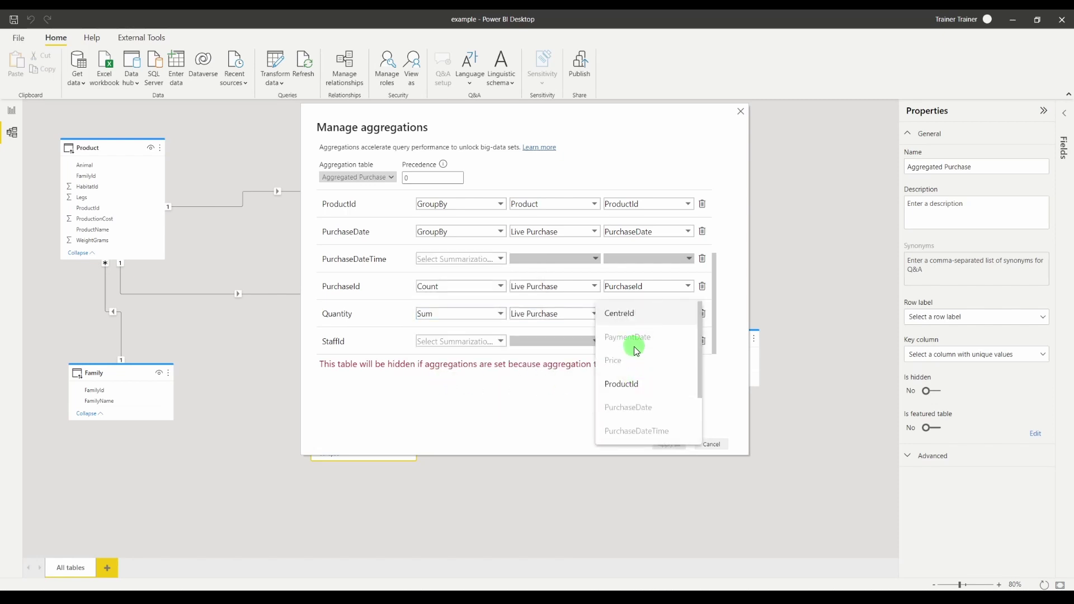
pyautogui.scroll(-1, 637, 352)
pyautogui.click(631, 408)
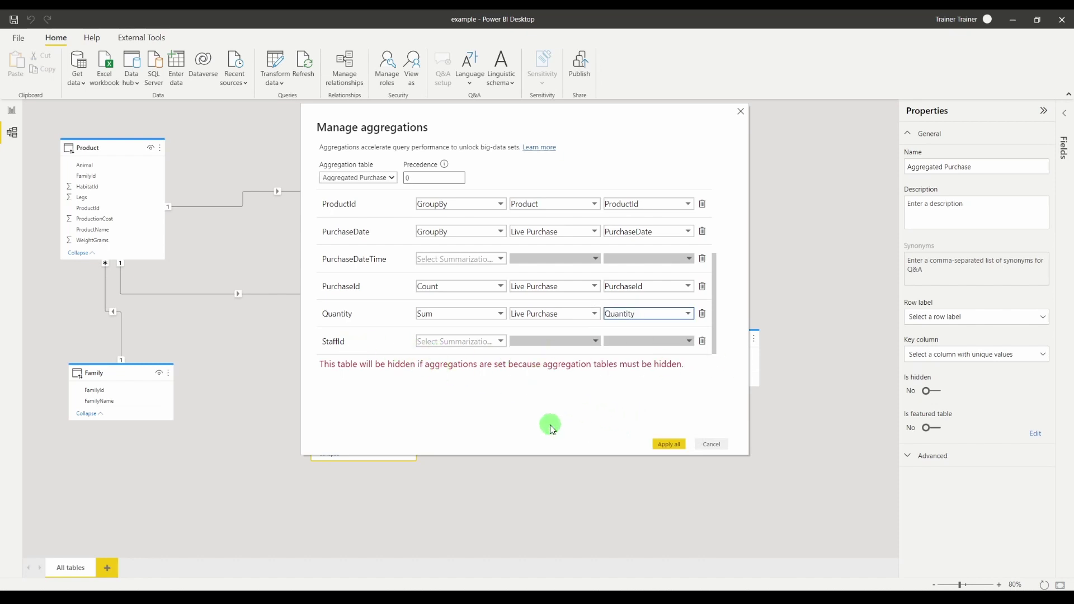
pyautogui.click(670, 444)
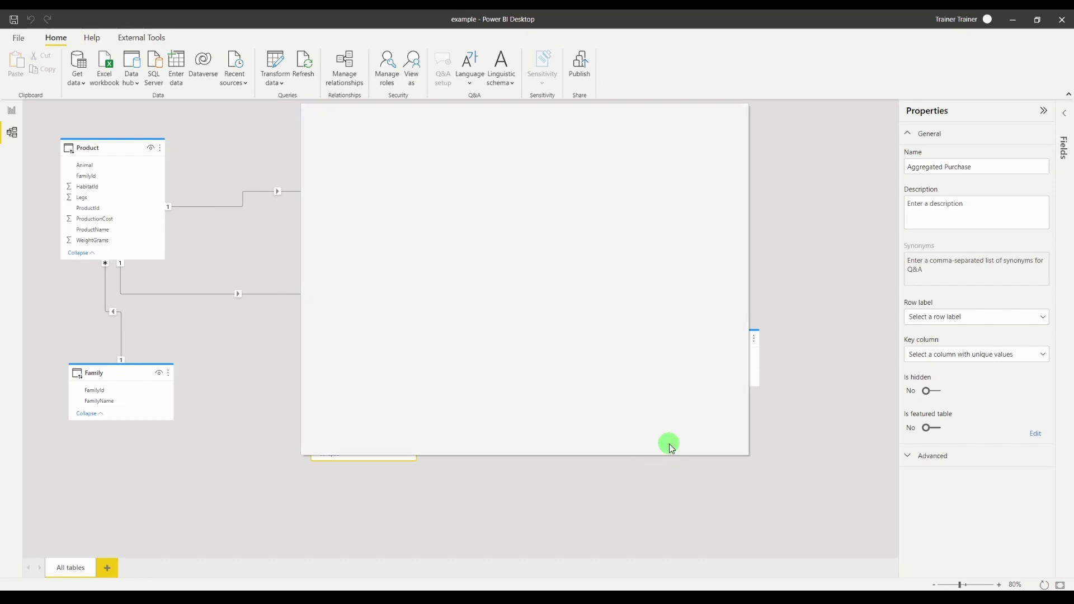
# Step: Change Aggregated Purchase's storage mode to Import, setting affected tables to Dual
pyautogui.moveTo(389, 343)
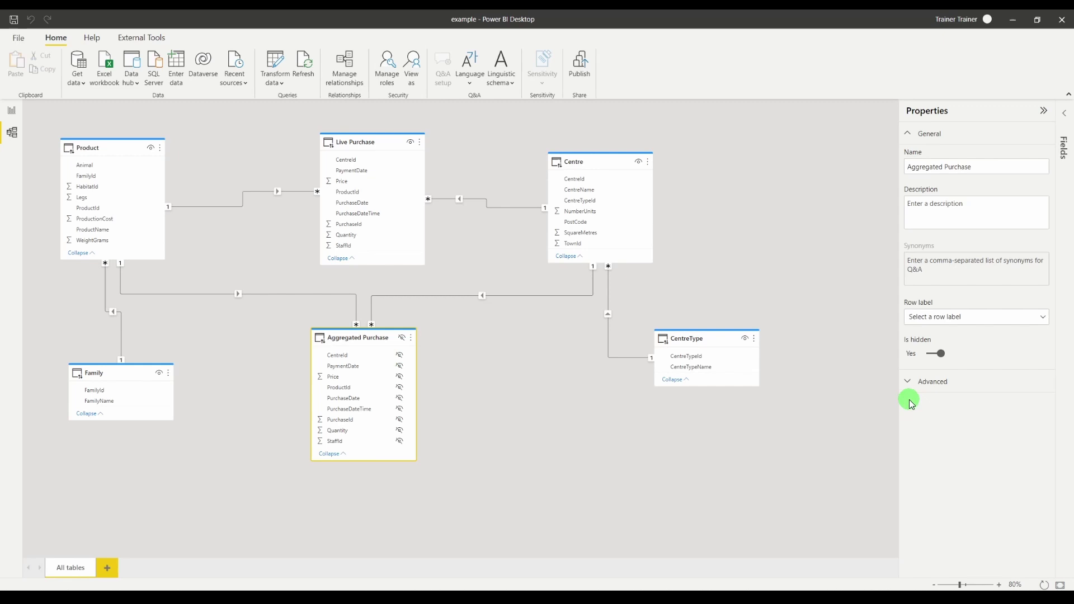
pyautogui.click(906, 382)
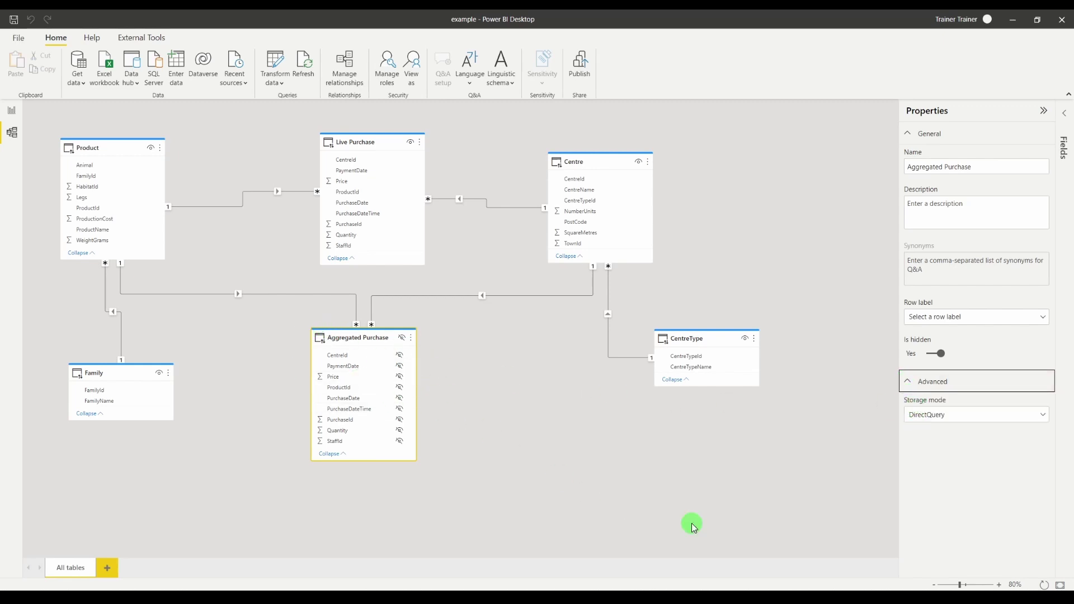
pyautogui.click(929, 422)
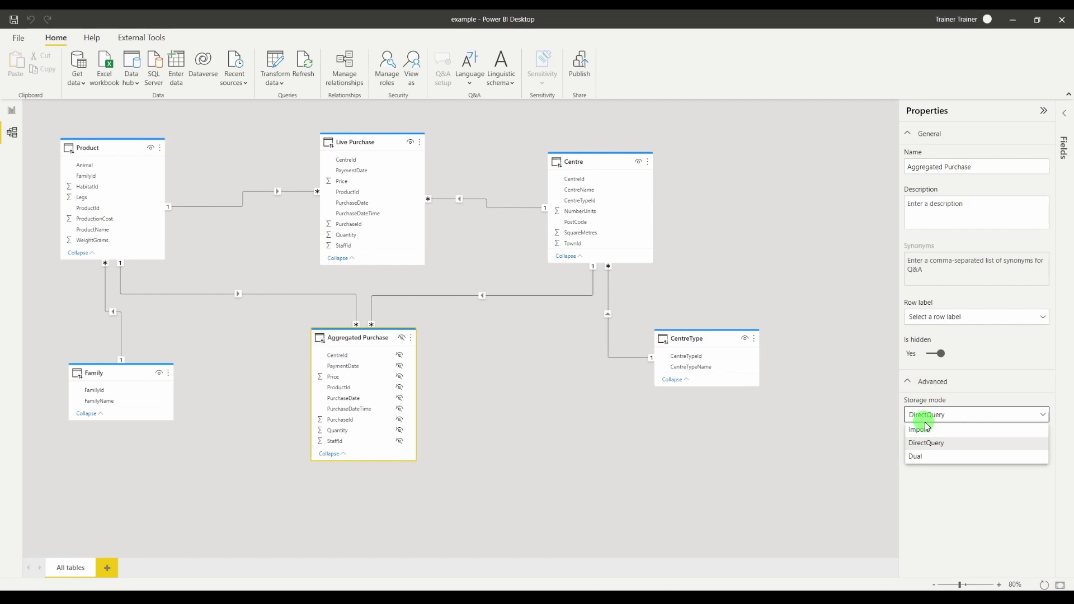
pyautogui.click(923, 430)
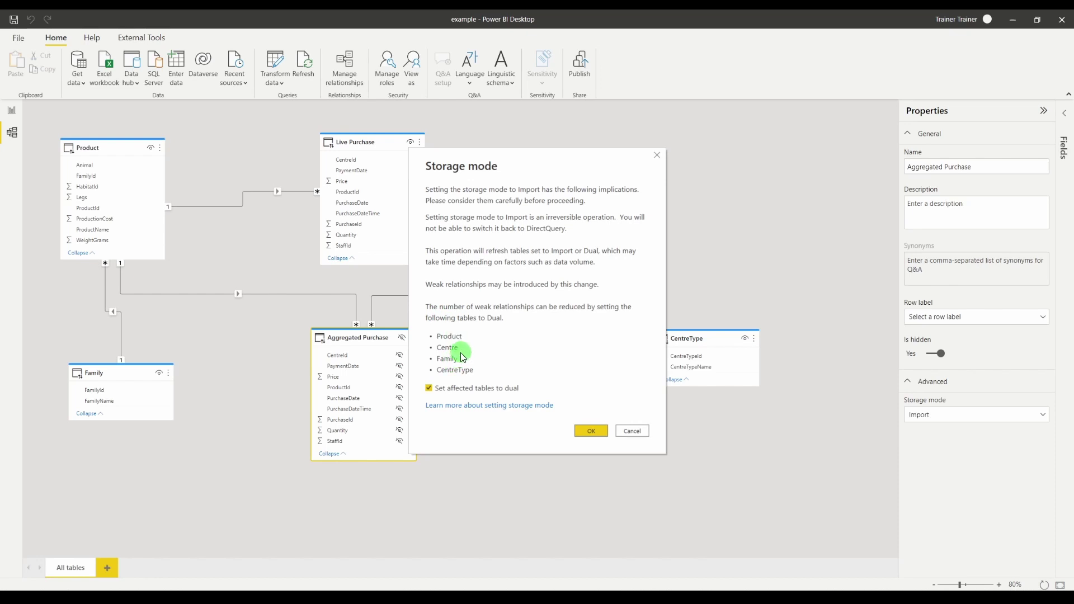
pyautogui.click(592, 431)
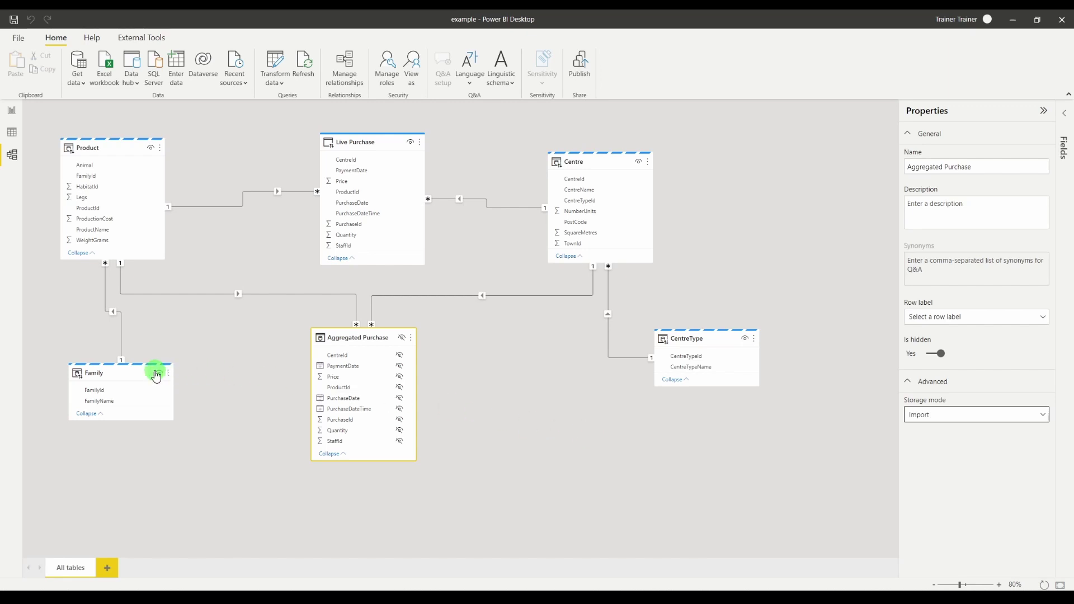
# Step: Switch the Family table's storage mode to Import
pyautogui.click(114, 372)
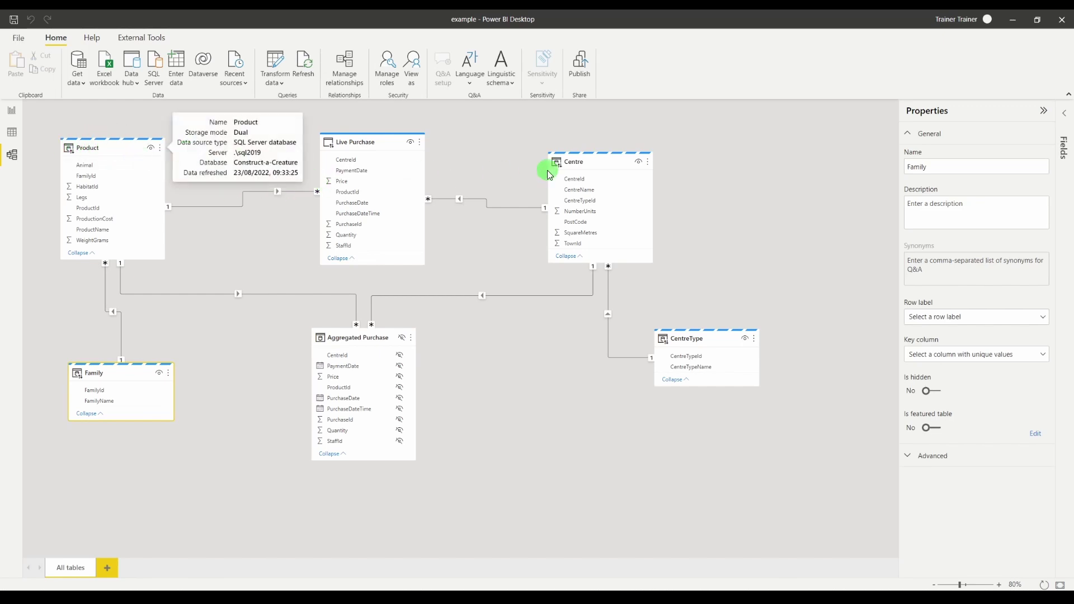
pyautogui.moveTo(615, 155)
pyautogui.moveTo(87, 366)
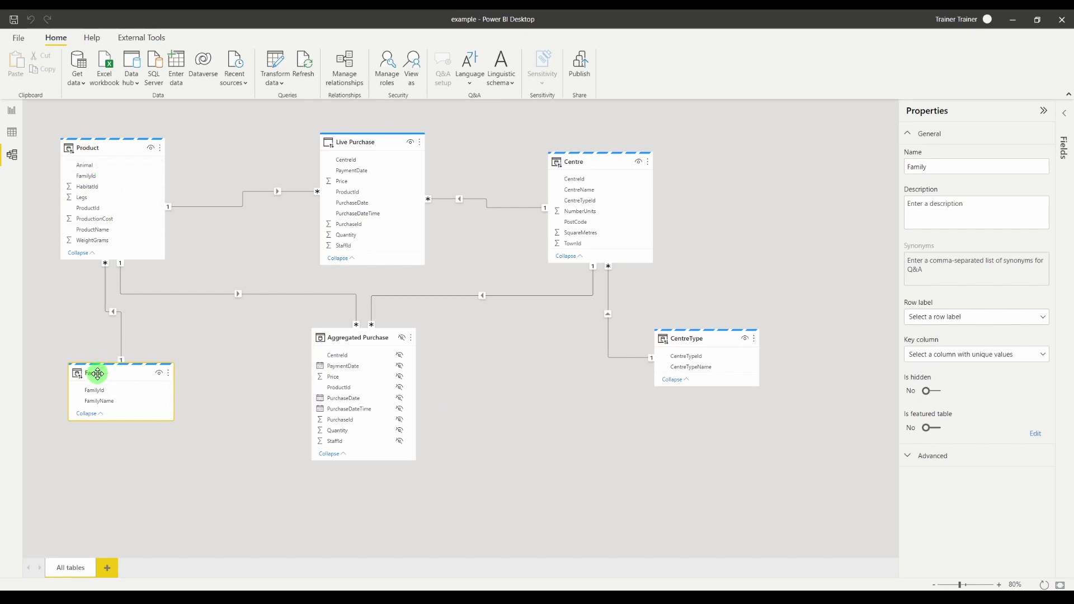
pyautogui.click(940, 464)
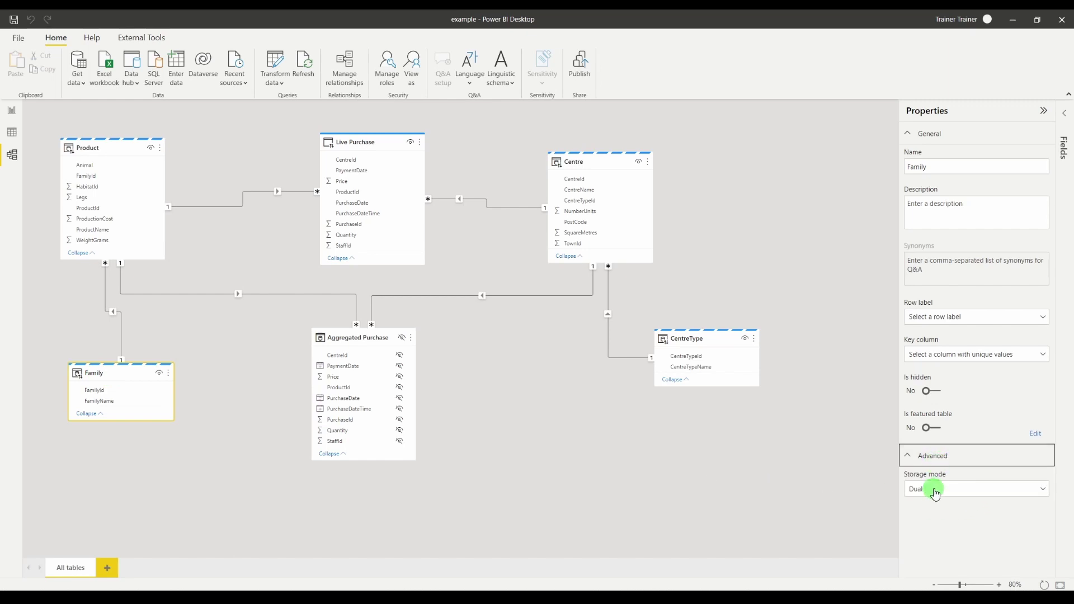
pyautogui.click(932, 490)
pyautogui.click(922, 506)
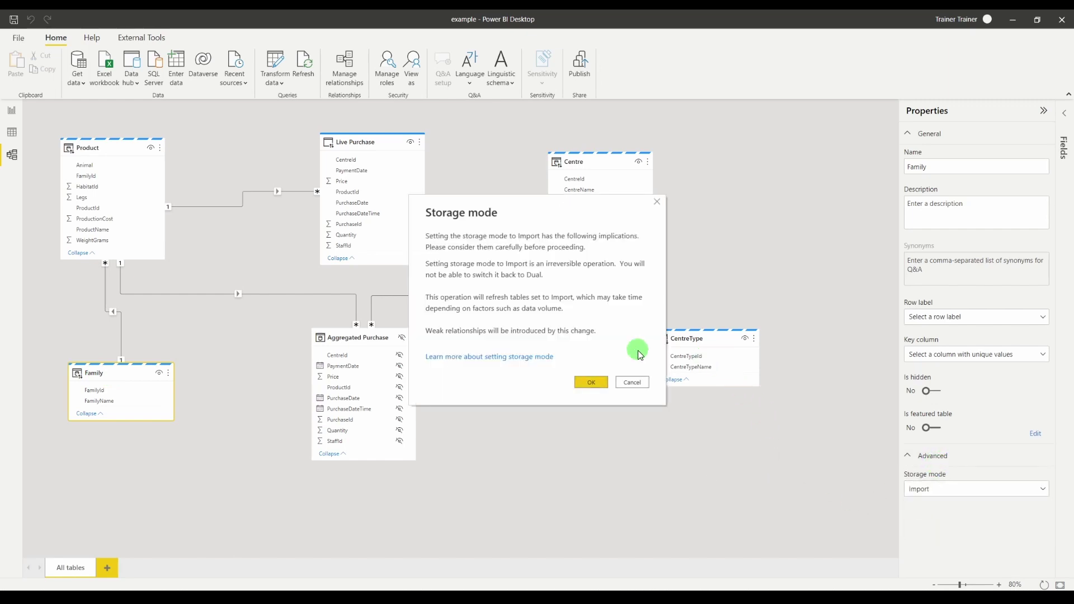
pyautogui.click(590, 386)
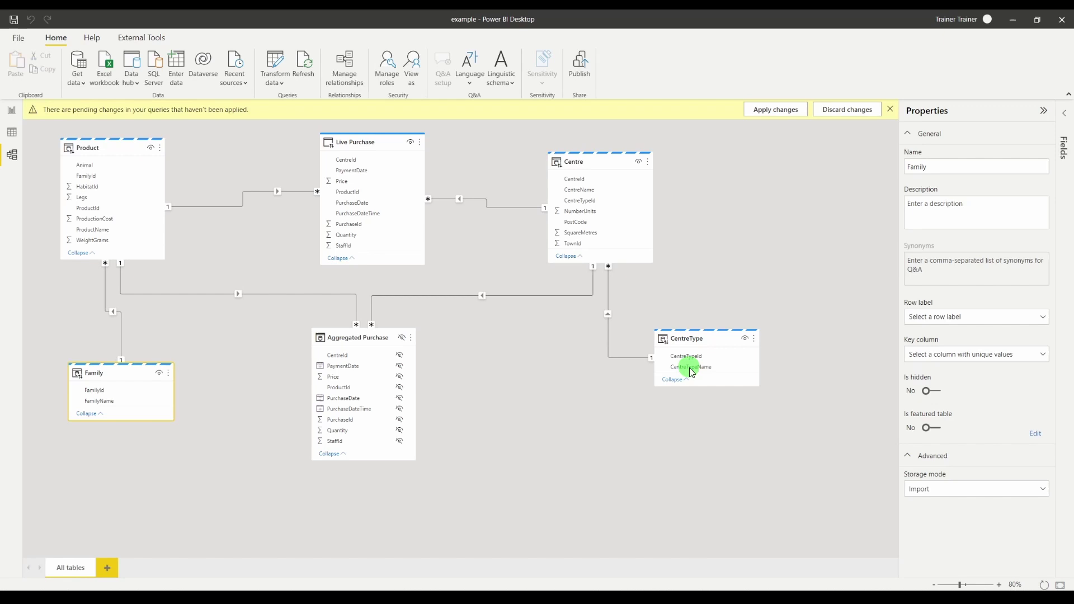
# Step: Switch the CentreType table's storage mode to Import
pyautogui.click(692, 343)
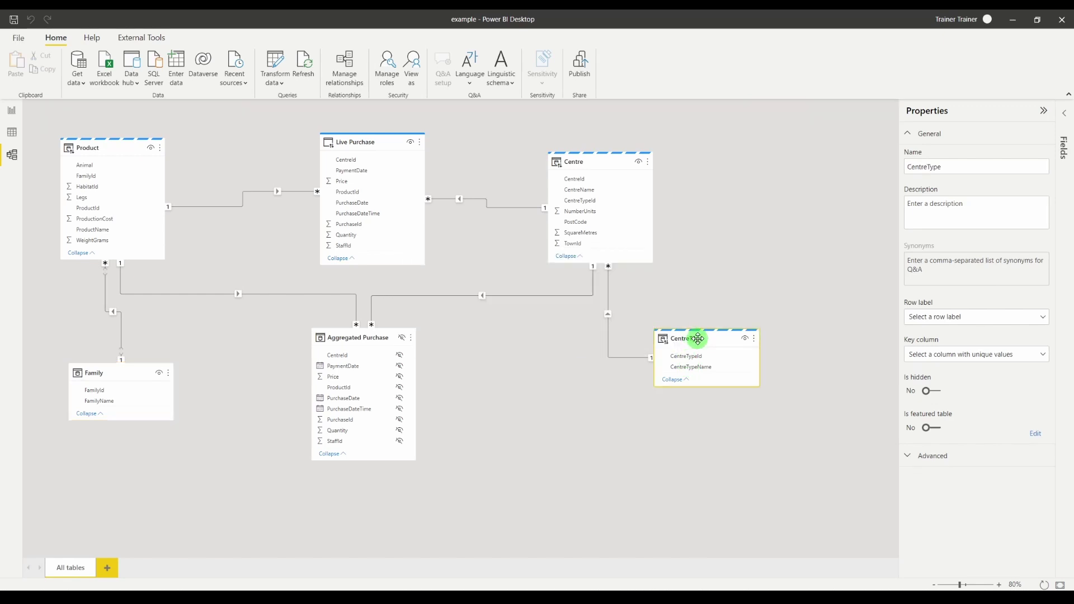
pyautogui.click(921, 458)
pyautogui.click(922, 489)
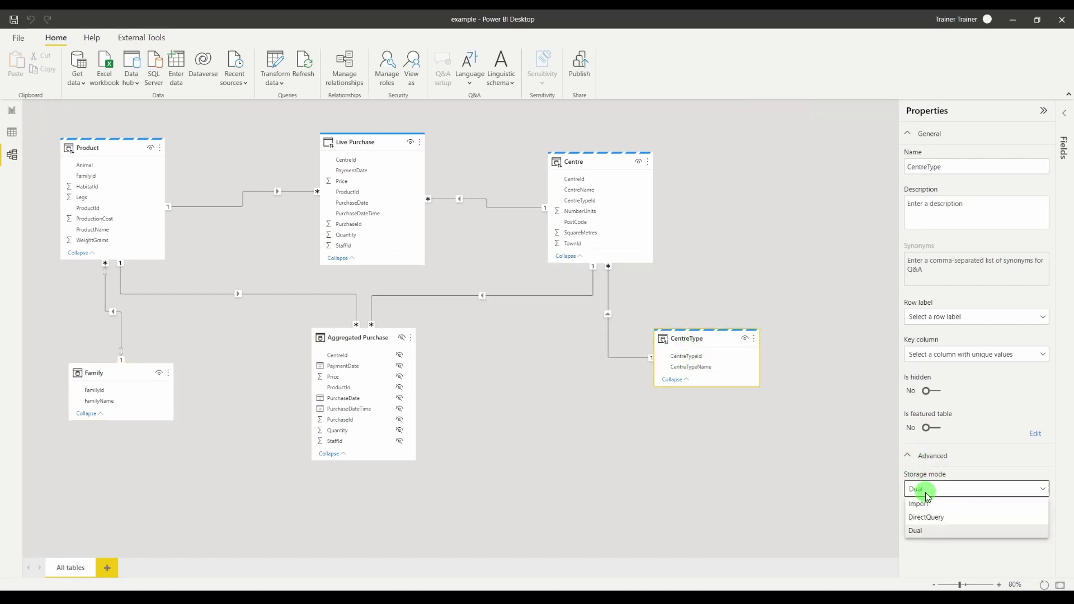
pyautogui.click(920, 504)
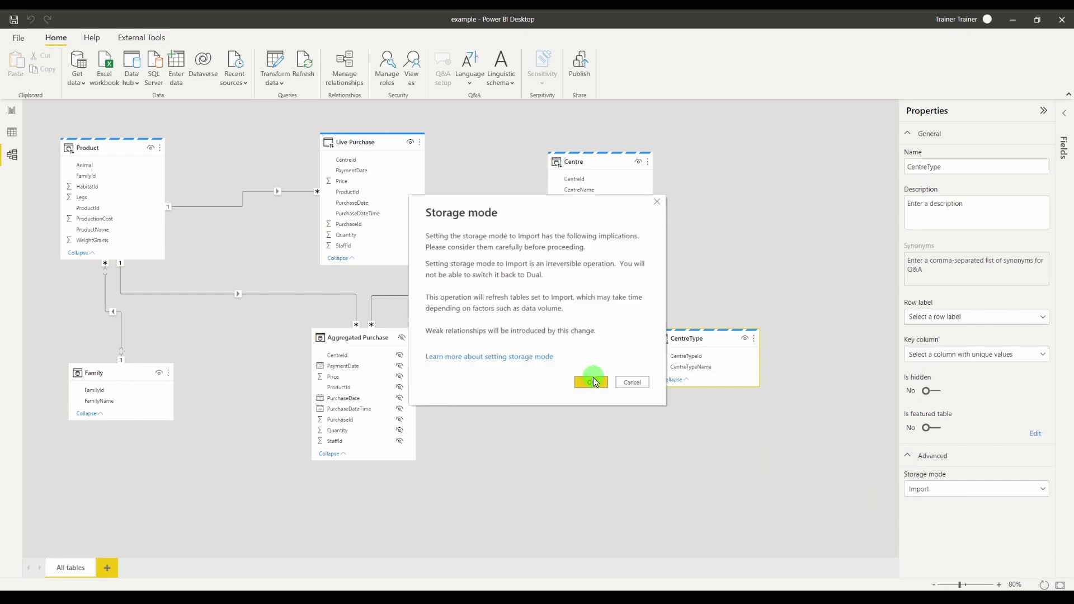
pyautogui.click(592, 382)
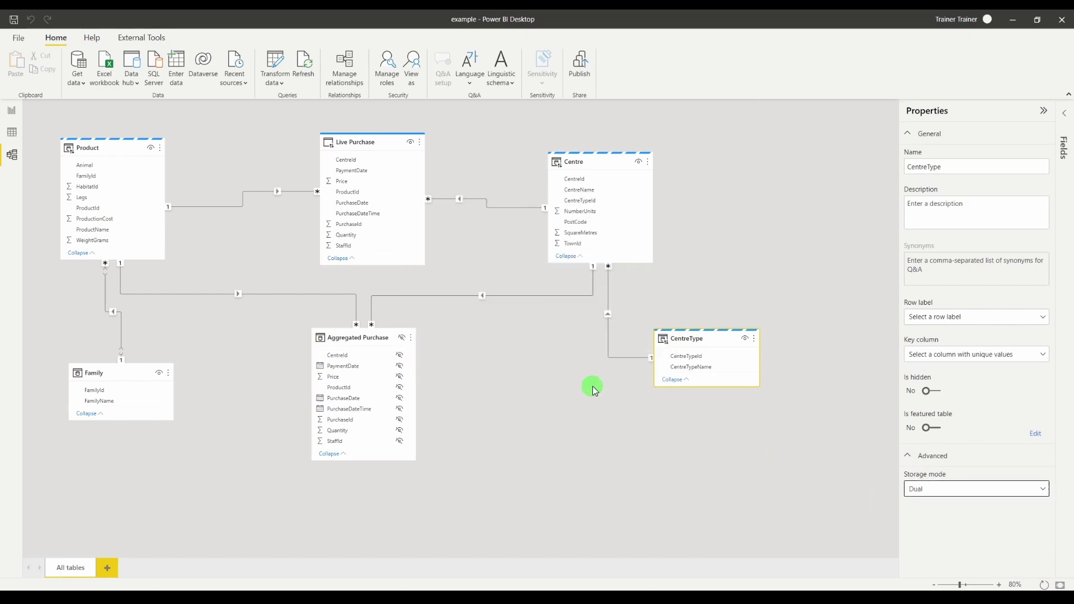
# Step: Move CentreType down-left and nudge Aggregated Purchase in the diagram
pyautogui.moveTo(672, 342); pyautogui.dragTo(624, 391)
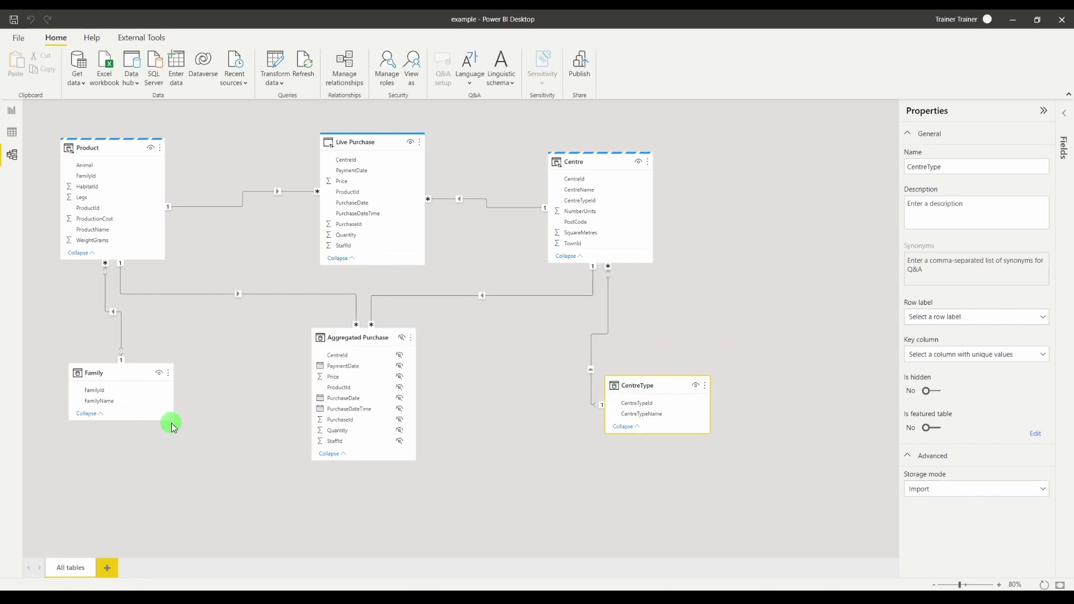
pyautogui.moveTo(117, 367); pyautogui.dragTo(101, 354)
pyautogui.click(628, 397)
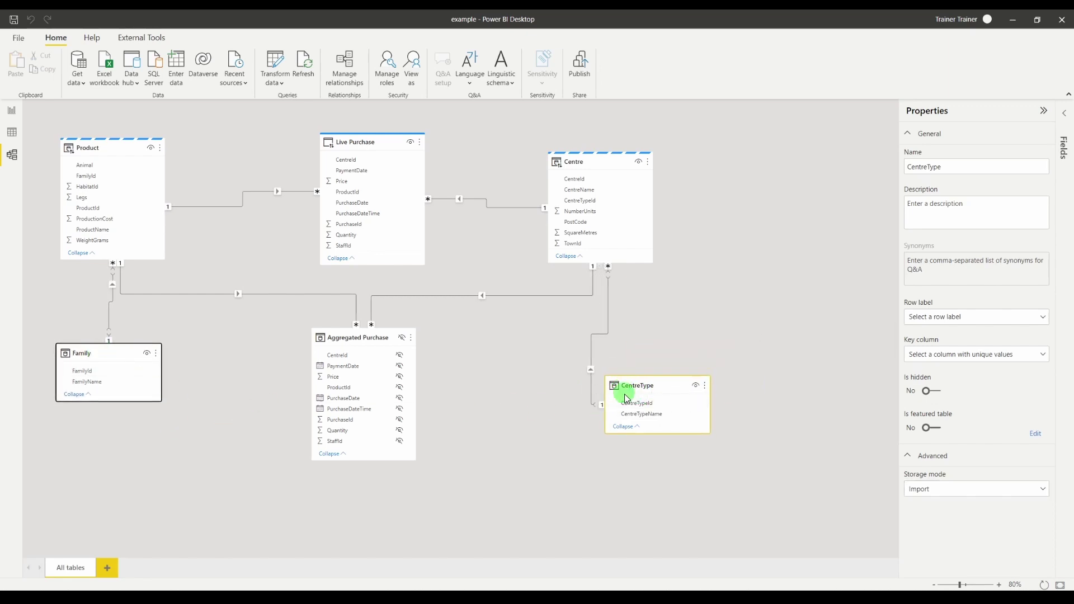
pyautogui.moveTo(319, 335)
pyautogui.mouseDown()
pyautogui.moveTo(339, 336)
pyautogui.moveTo(334, 348)
pyautogui.mouseUp()
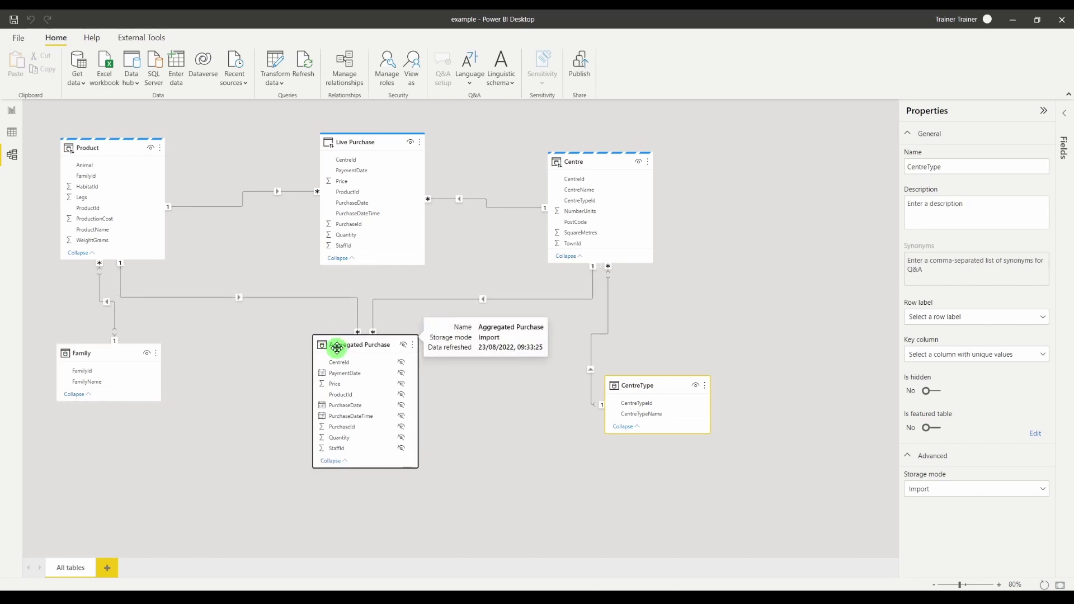
# Step: Check Live Purchase's storage mode and align Product and Centre along the top
pyautogui.click(367, 140)
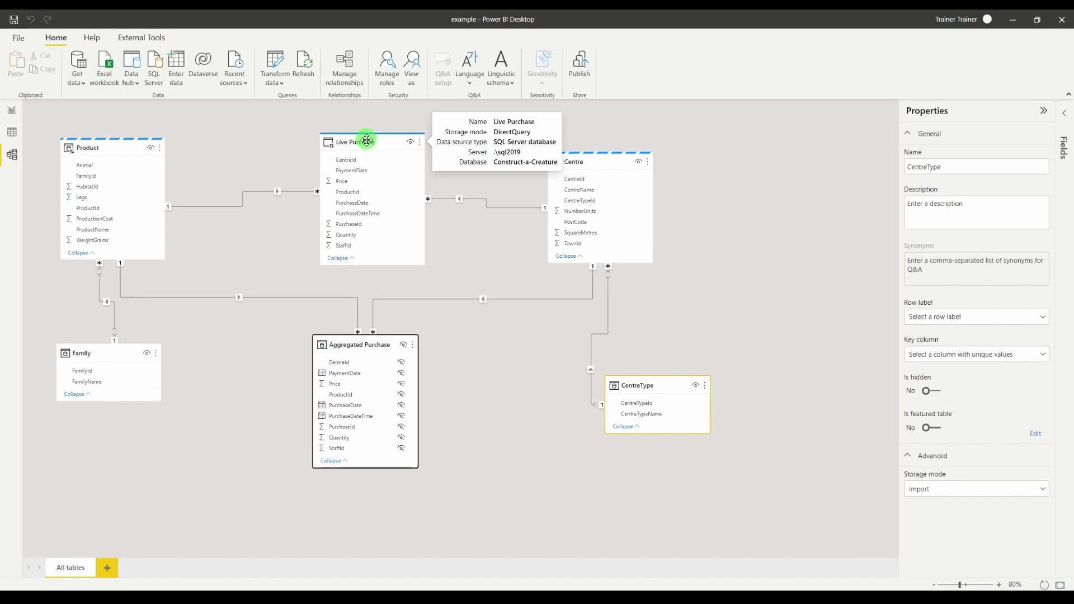
pyautogui.moveTo(110, 144); pyautogui.dragTo(113, 117)
pyautogui.moveTo(606, 160); pyautogui.dragTo(607, 132)
pyautogui.moveTo(86, 138)
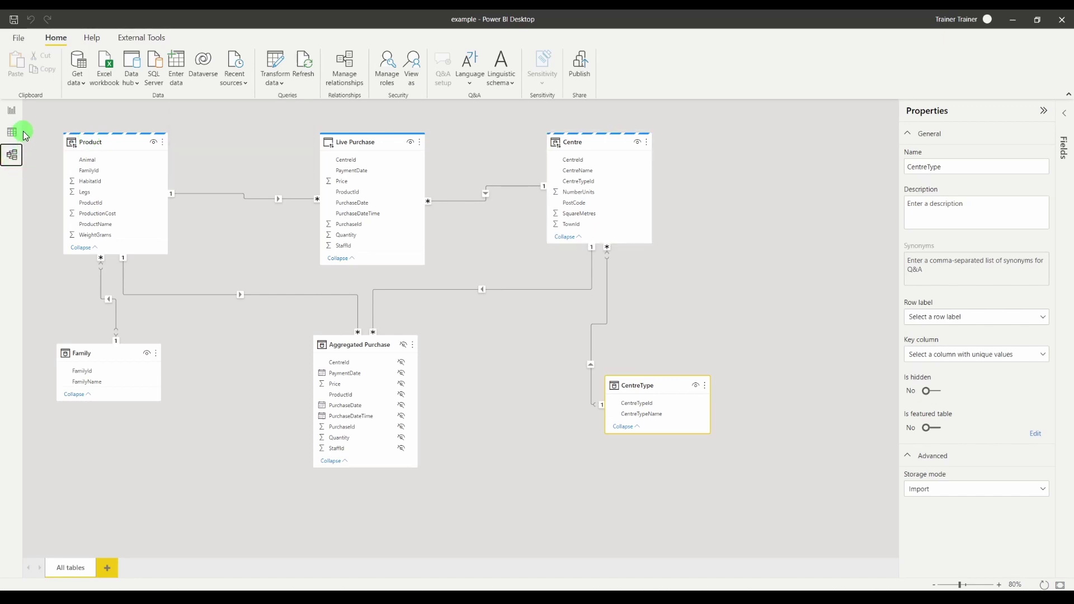
# Step: Create a ProductName and Quantity table visual, stretched tall enough to list all products
pyautogui.click(11, 114)
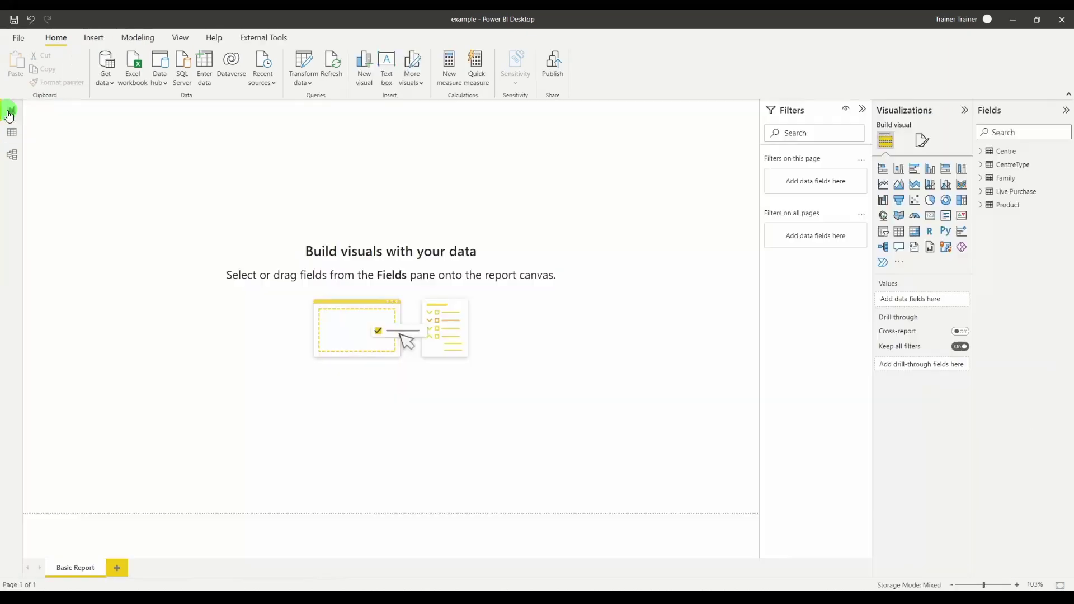
pyautogui.click(981, 207)
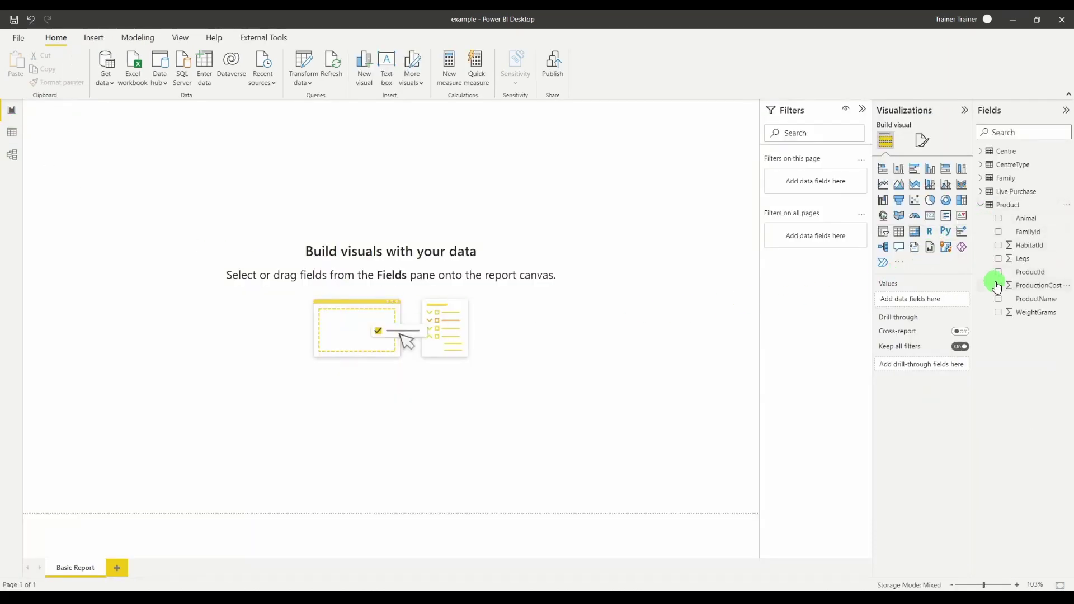
pyautogui.click(1000, 300)
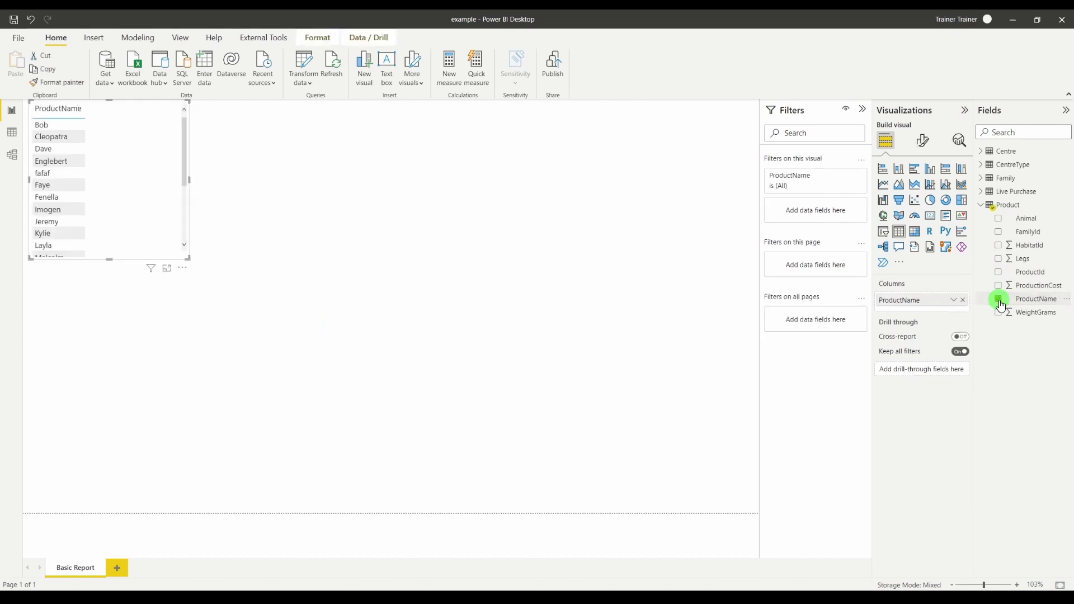
pyautogui.click(985, 195)
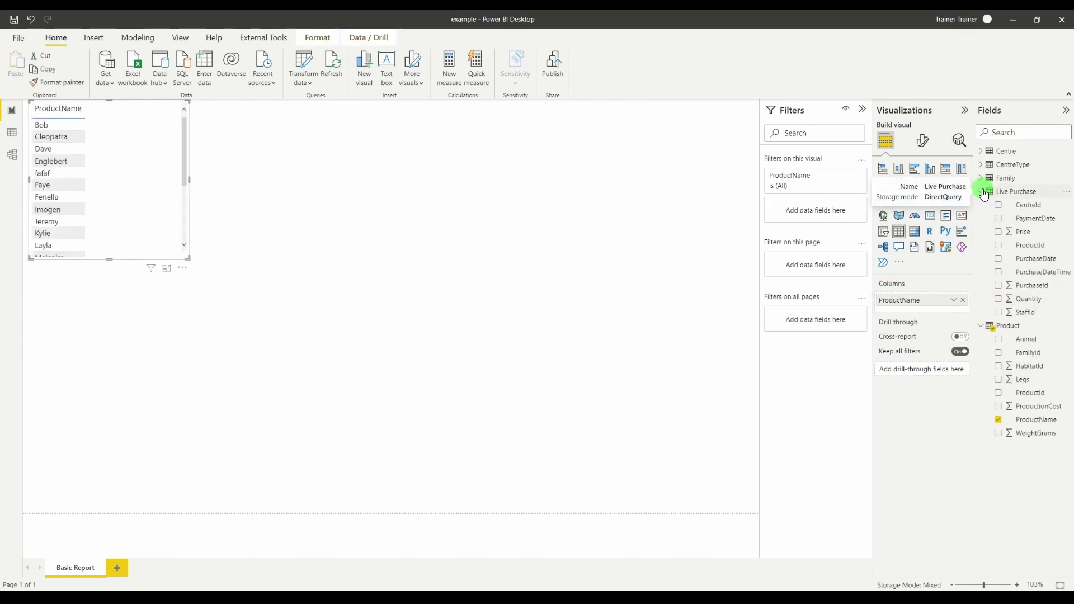
pyautogui.click(999, 300)
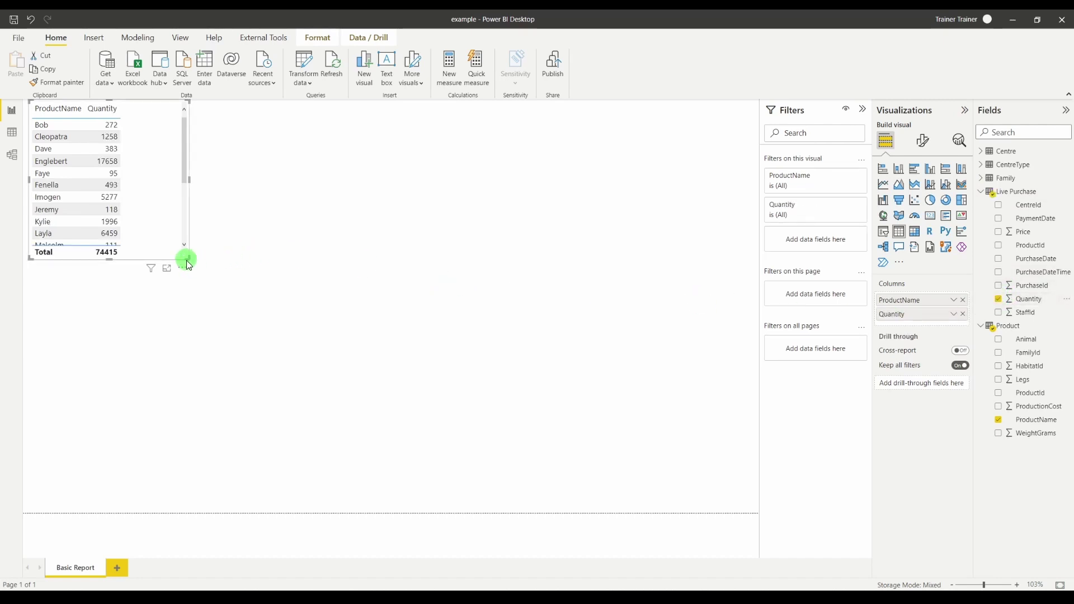
pyautogui.moveTo(186, 260); pyautogui.dragTo(224, 408)
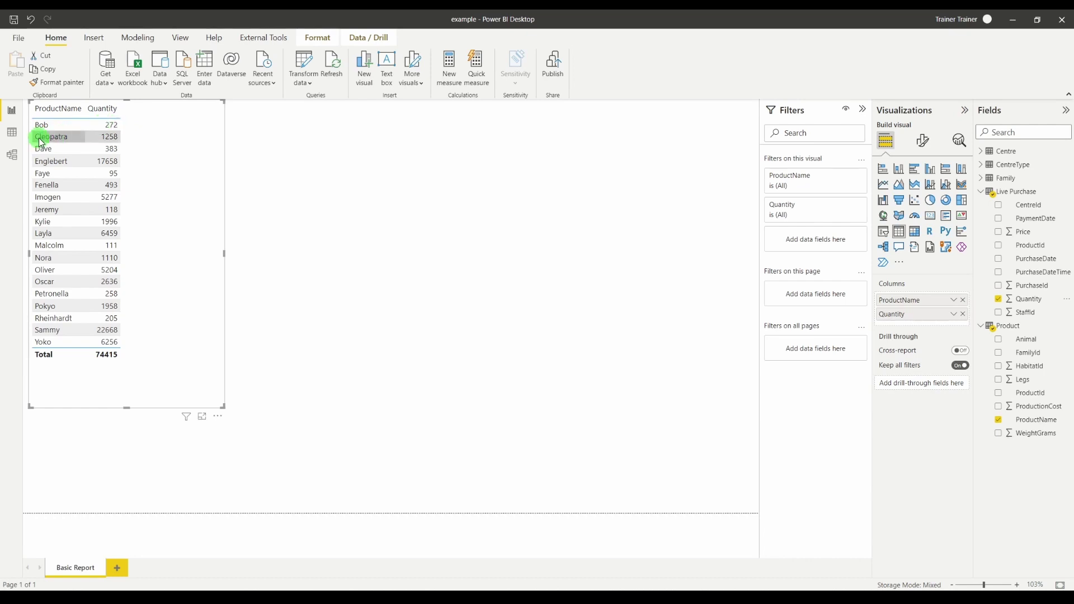
pyautogui.click(12, 155)
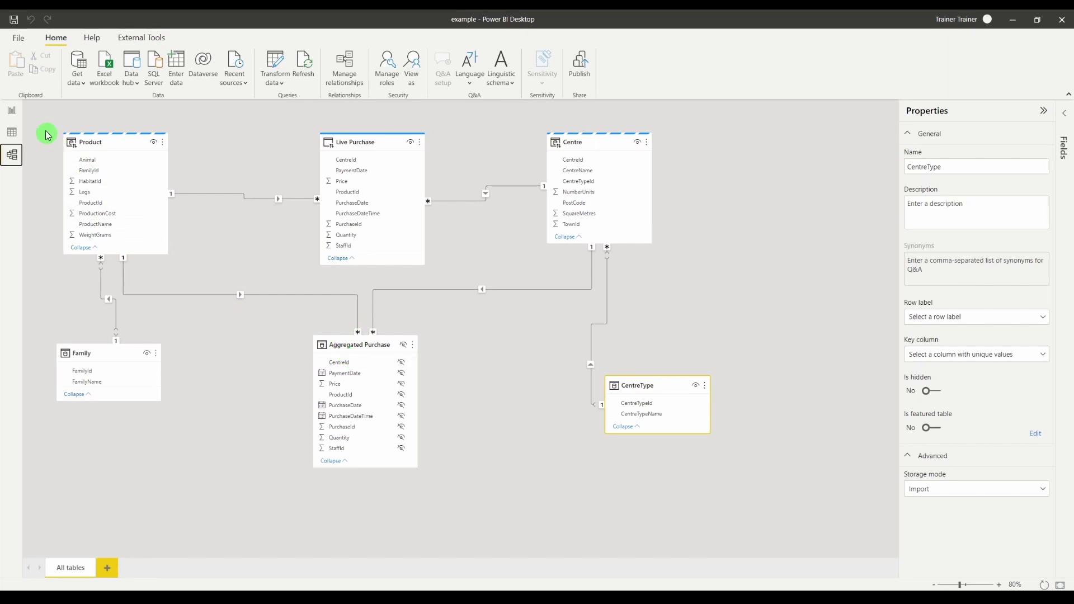
pyautogui.click(12, 111)
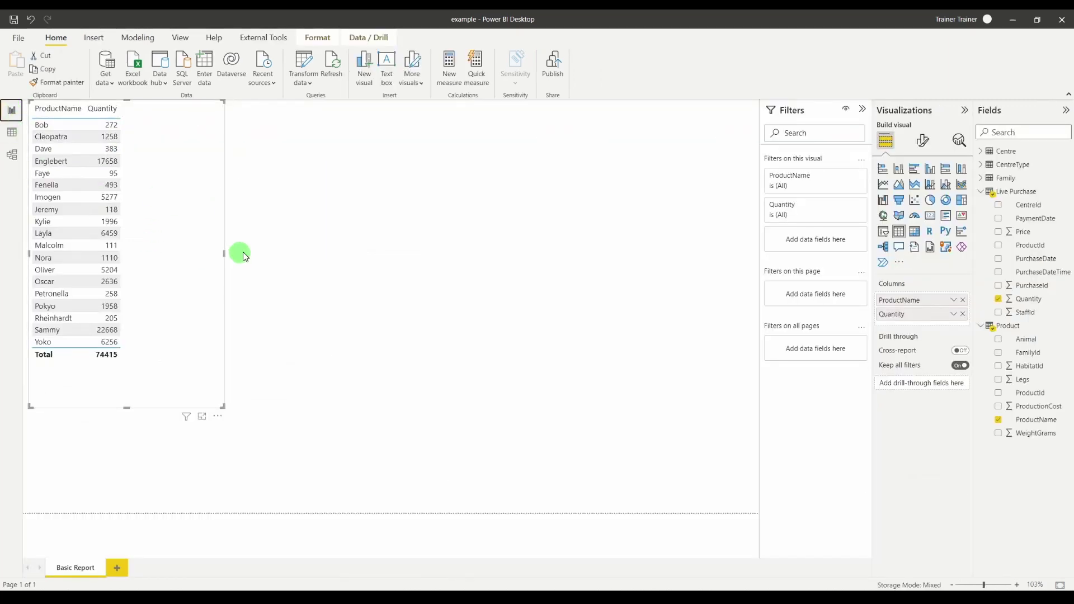
# Step: Add a stacked bar chart of Quantity by FamilyName beside the product table, sized to show every family
pyautogui.click(255, 226)
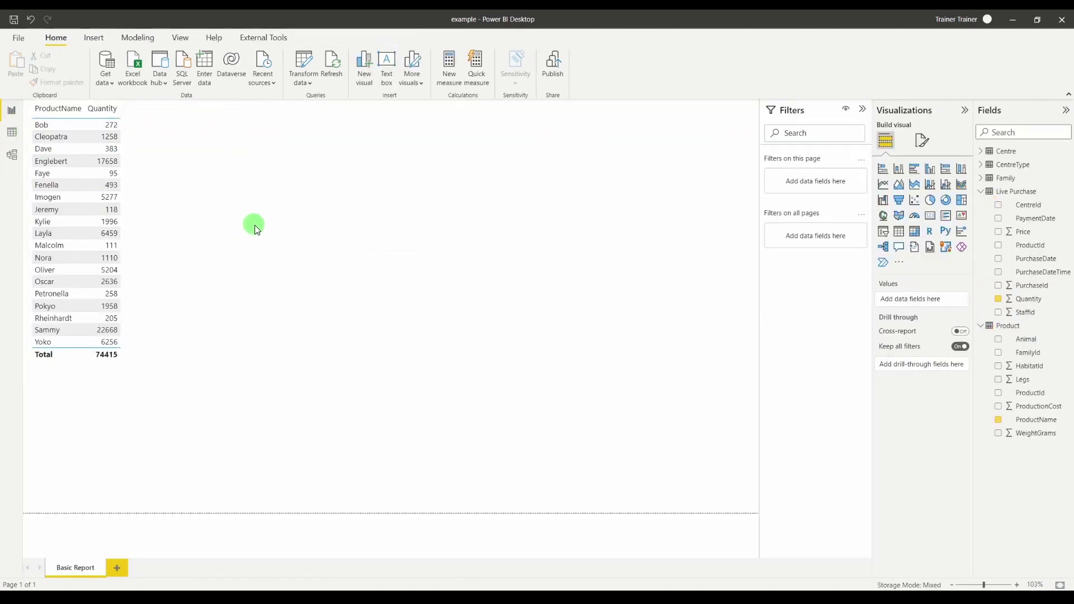
pyautogui.click(884, 169)
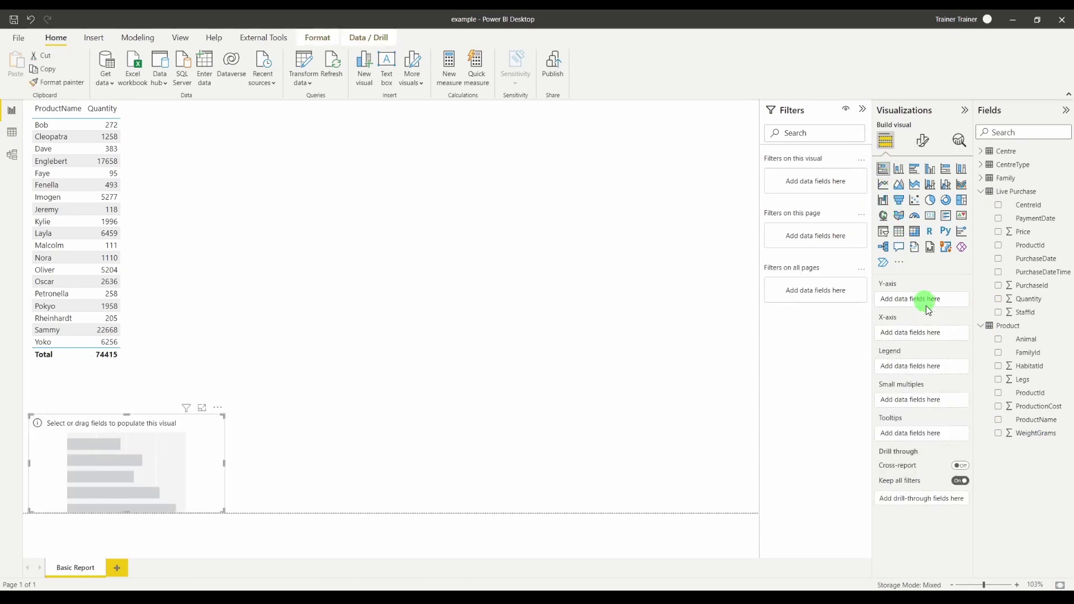
pyautogui.click(980, 179)
pyautogui.click(999, 205)
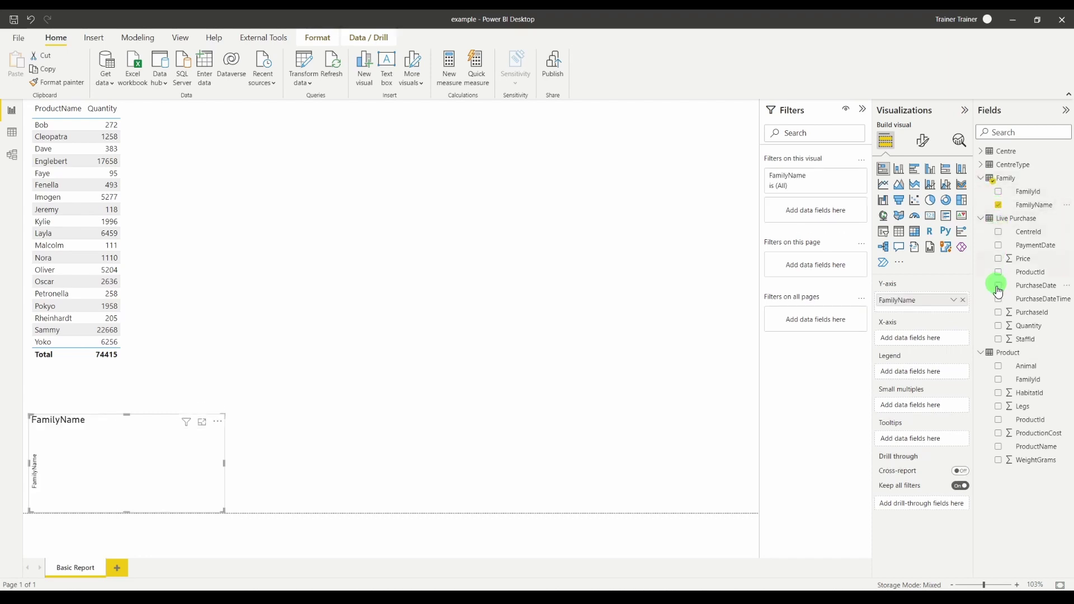
pyautogui.click(1000, 330)
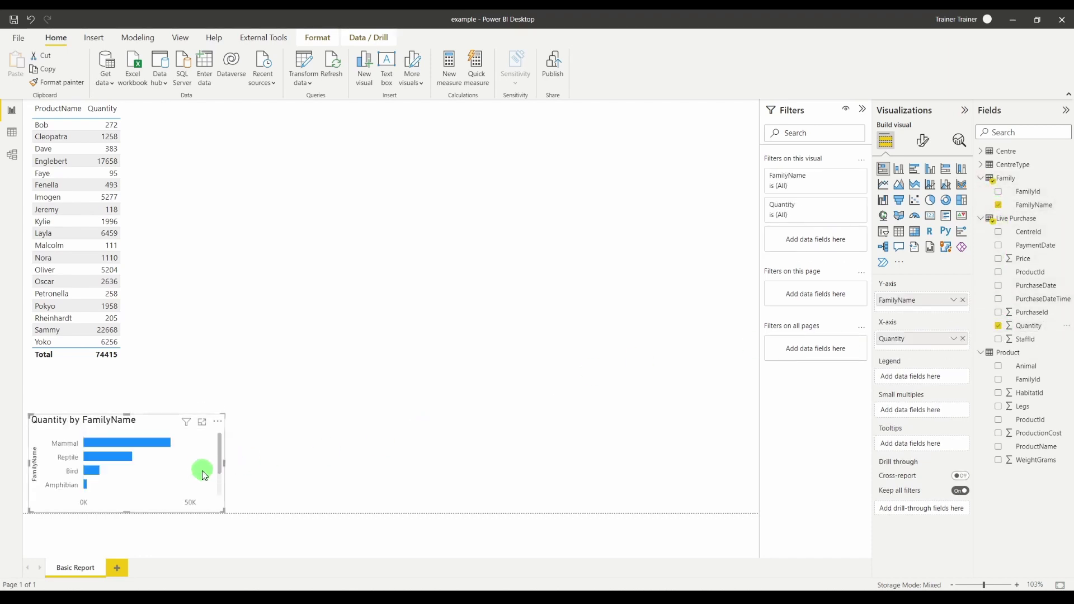
pyautogui.moveTo(204, 468); pyautogui.dragTo(304, 165)
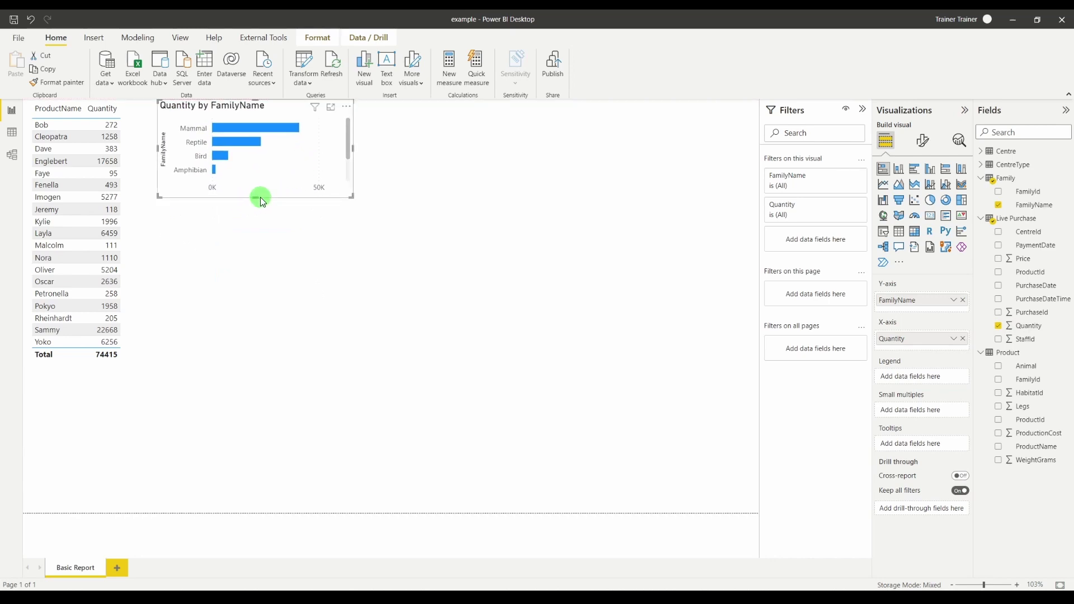
pyautogui.moveTo(260, 197); pyautogui.dragTo(247, 284)
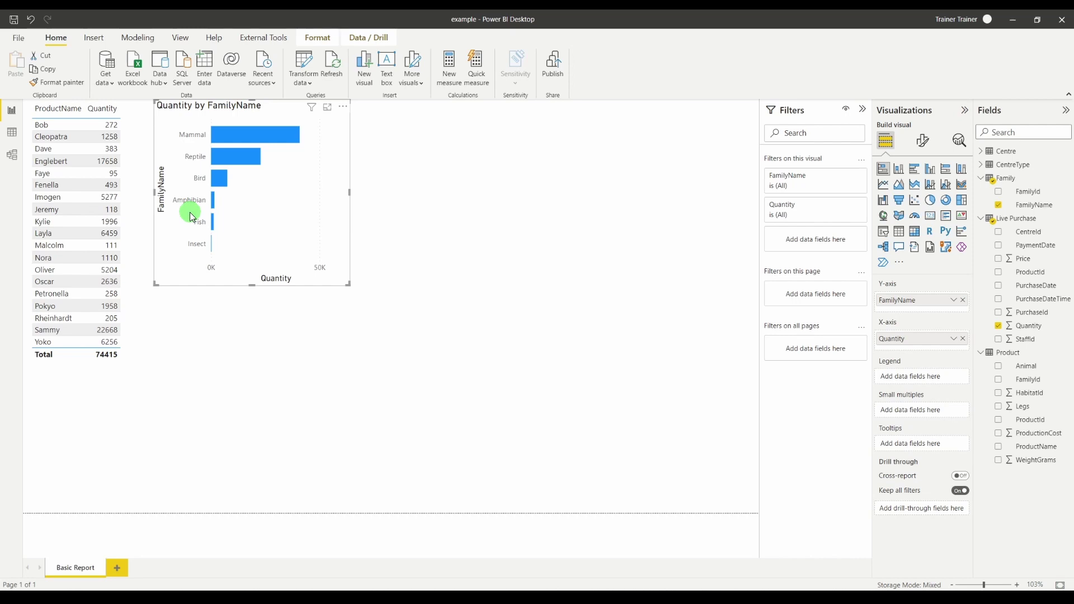
# Step: Add a CentreName table beside the bar chart and enlarge it to show more rows
pyautogui.click(471, 219)
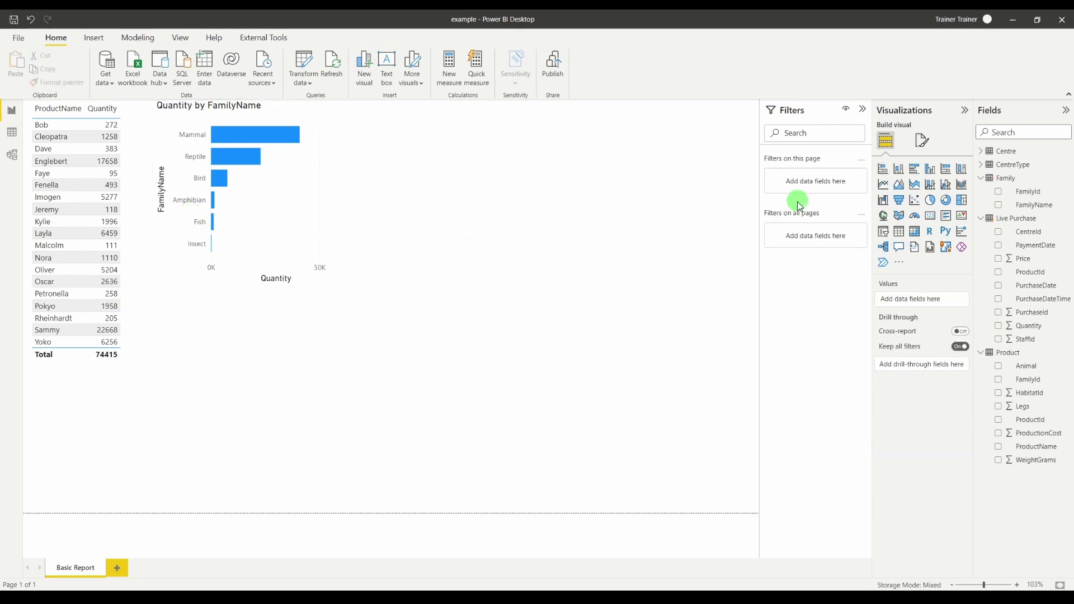
pyautogui.click(981, 153)
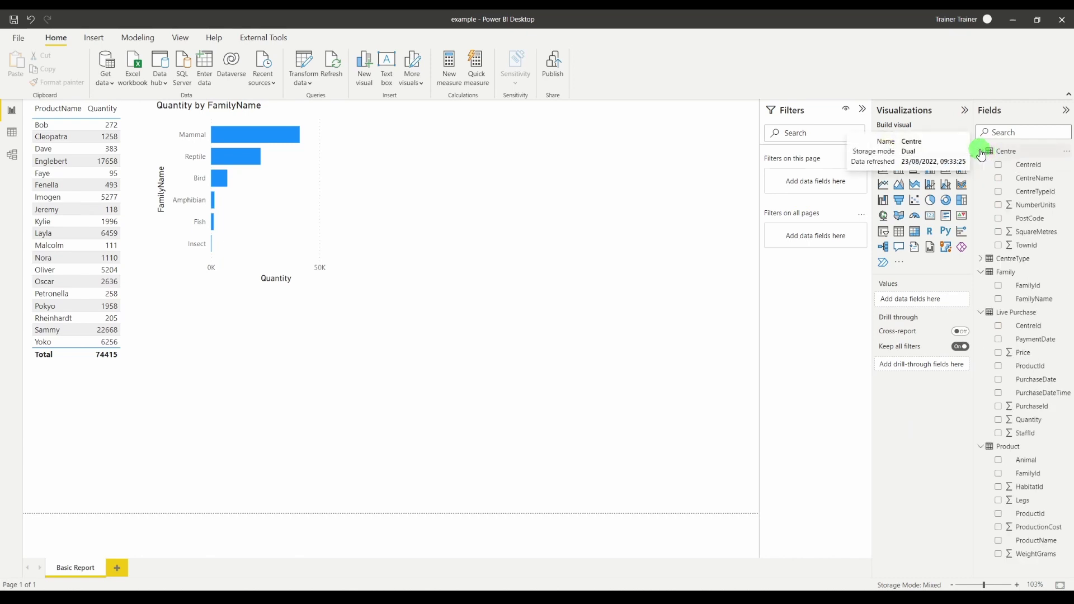
pyautogui.click(999, 179)
pyautogui.moveTo(175, 425); pyautogui.dragTo(542, 152)
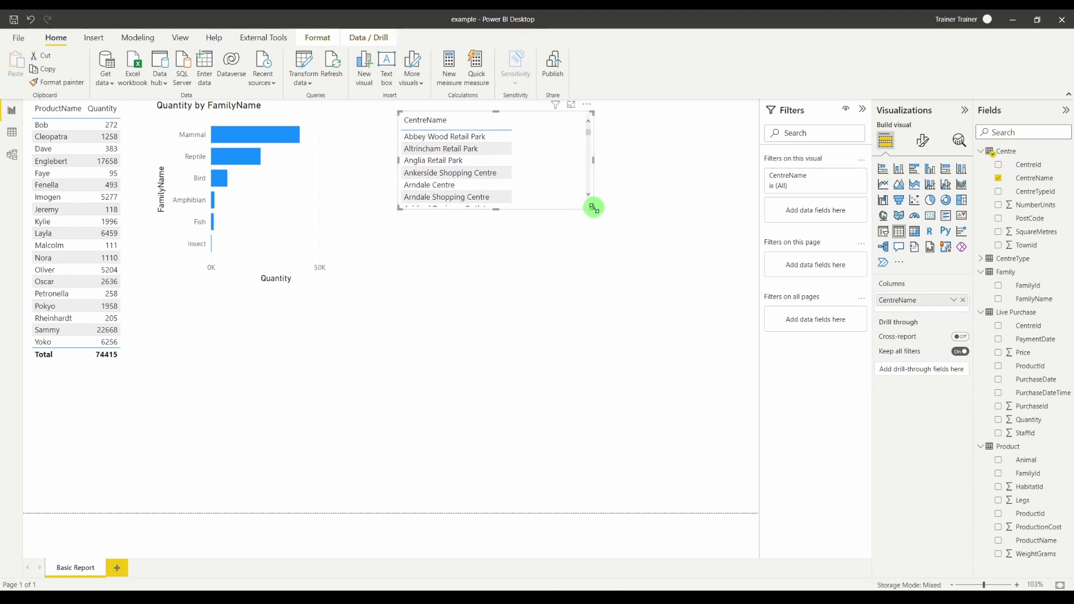
pyautogui.moveTo(593, 208); pyautogui.dragTo(724, 503)
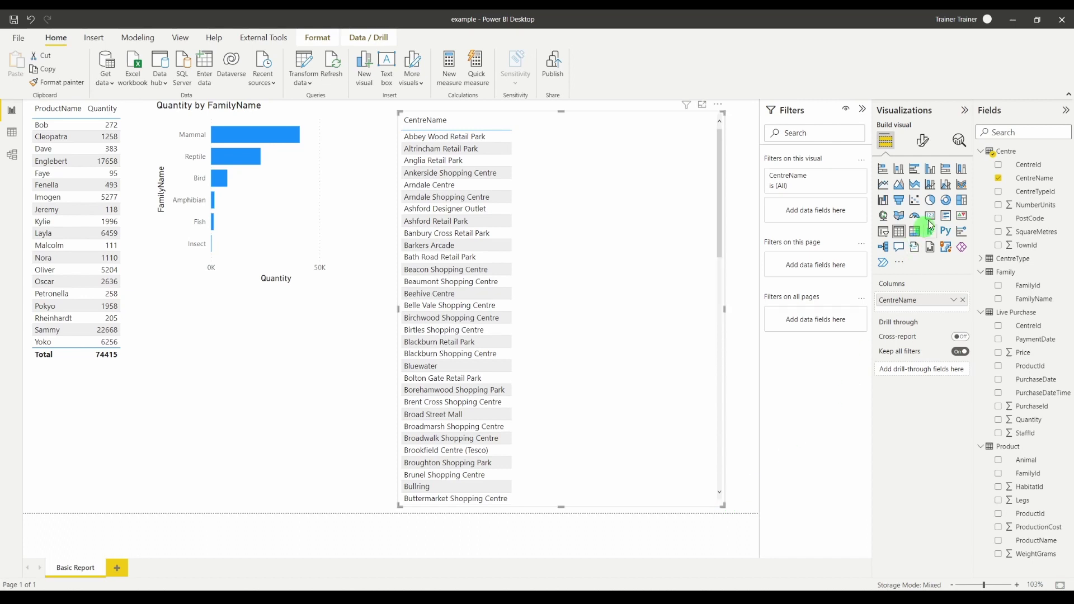
# Step: Create a new measure in the Centre table named 'Multi item sale'
pyautogui.rightClick(1007, 152)
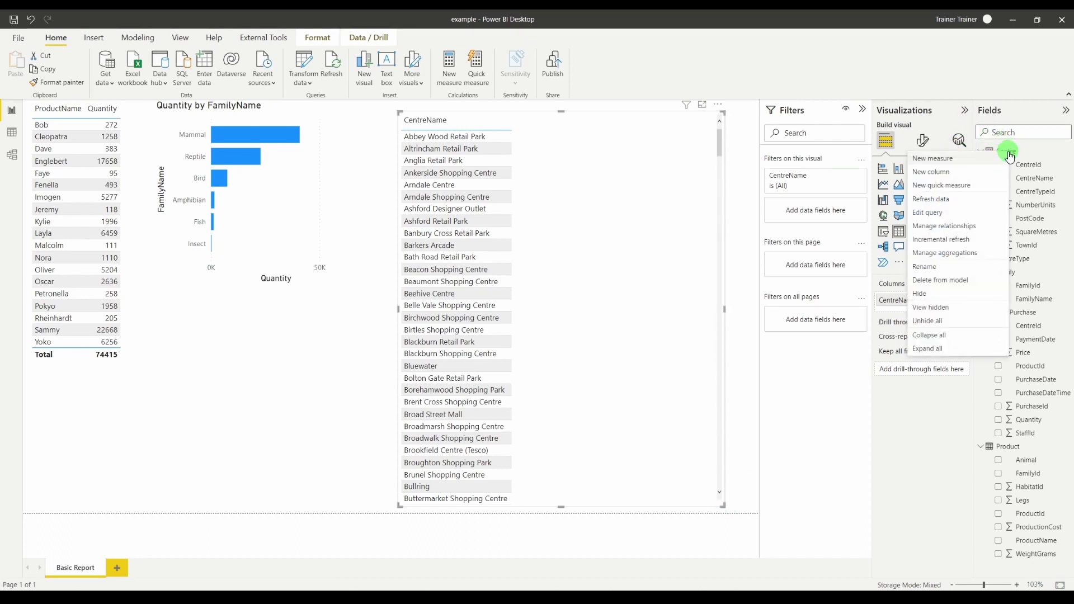
pyautogui.click(979, 158)
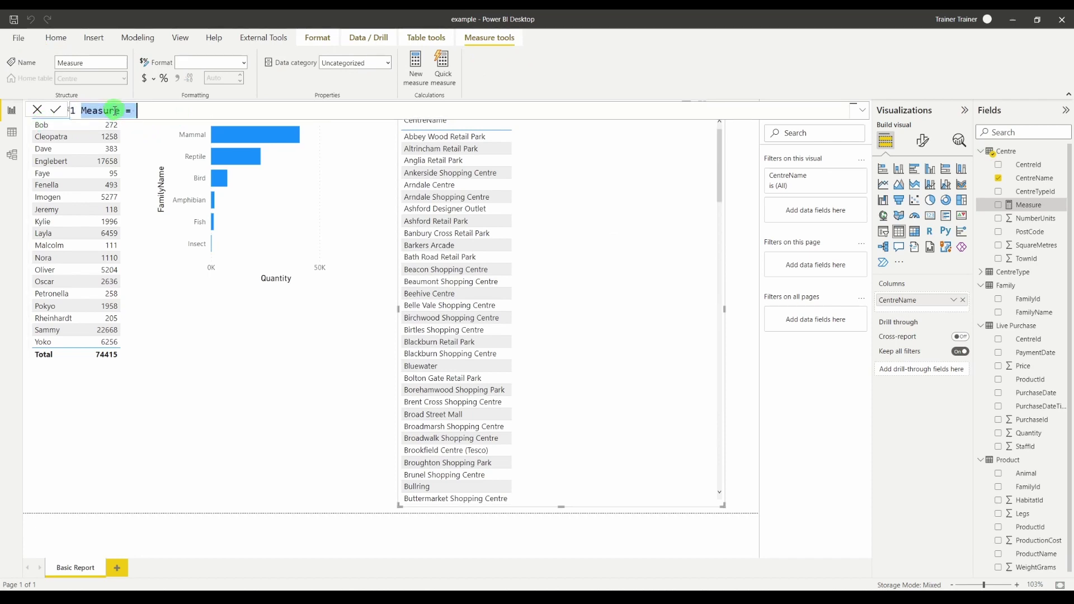
pyautogui.scroll(5, 114, 110)
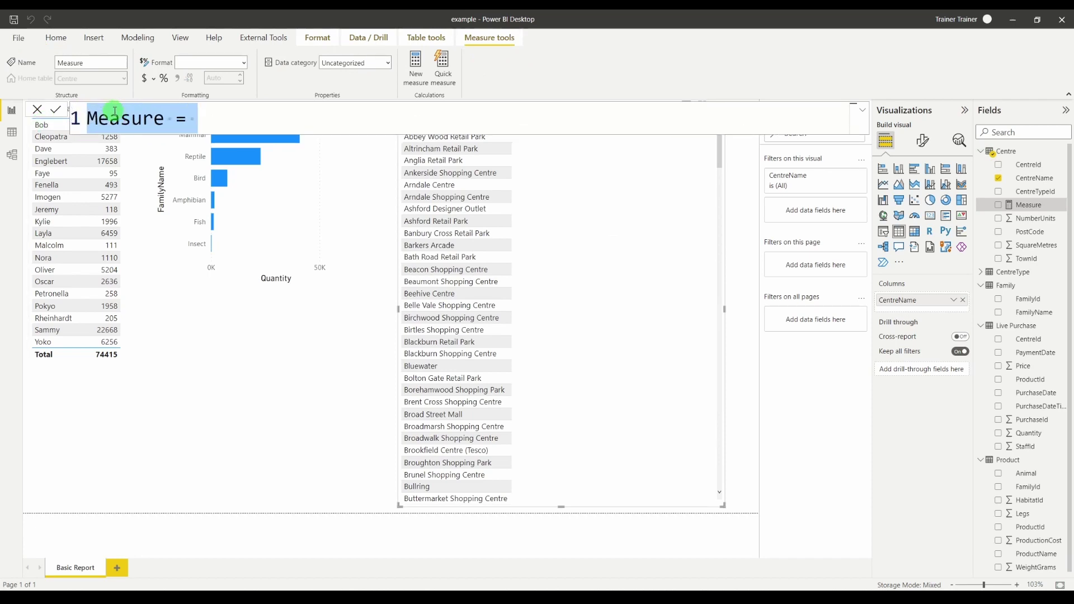
pyautogui.doubleClick(115, 110)
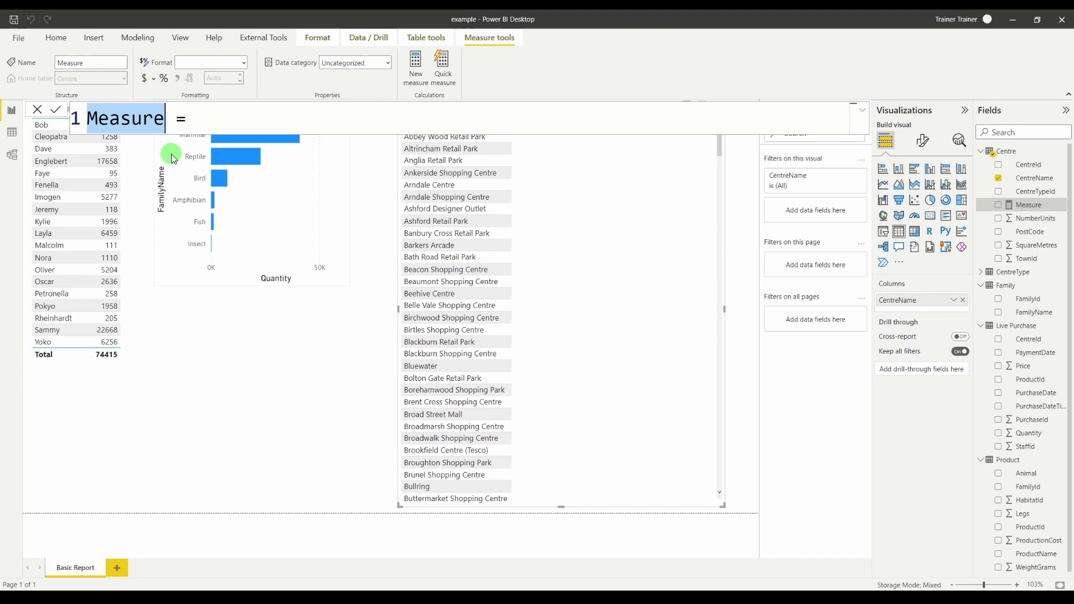
pyautogui.write('Multi it')
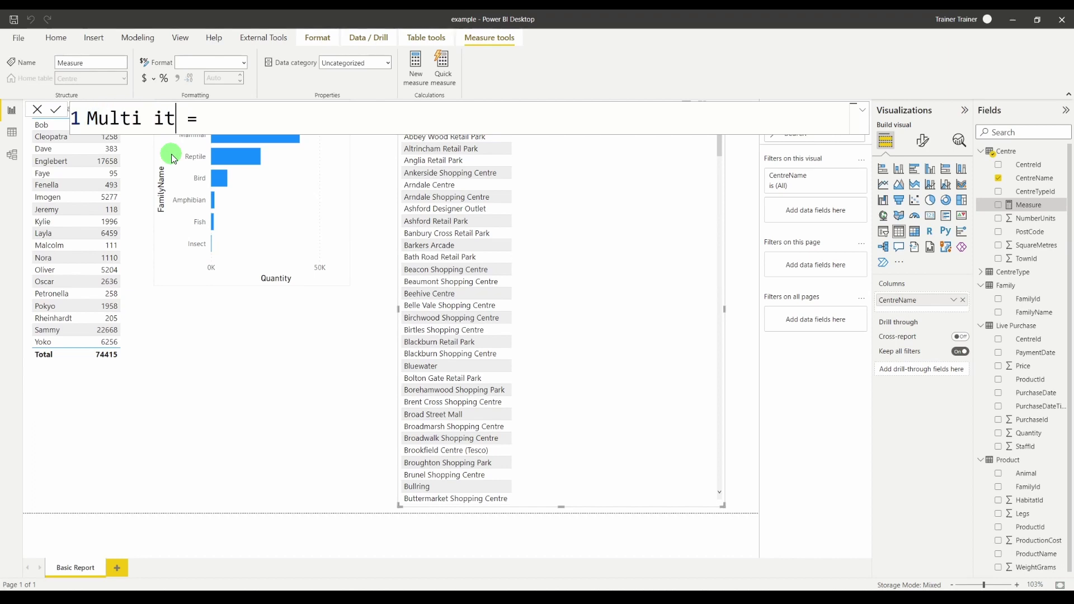
pyautogui.write('em sale')
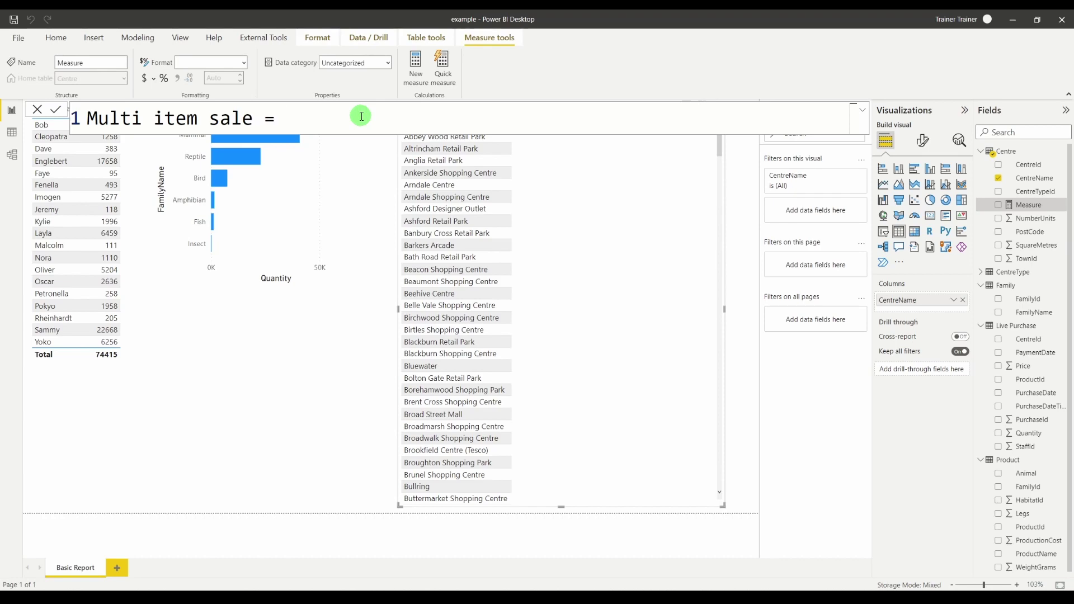
# Step: Start the formula as SUMX over the 'Live Purchase' table on indented lines
pyautogui.hotkey('shift', 'Return')
pyautogui.write('SUMX')
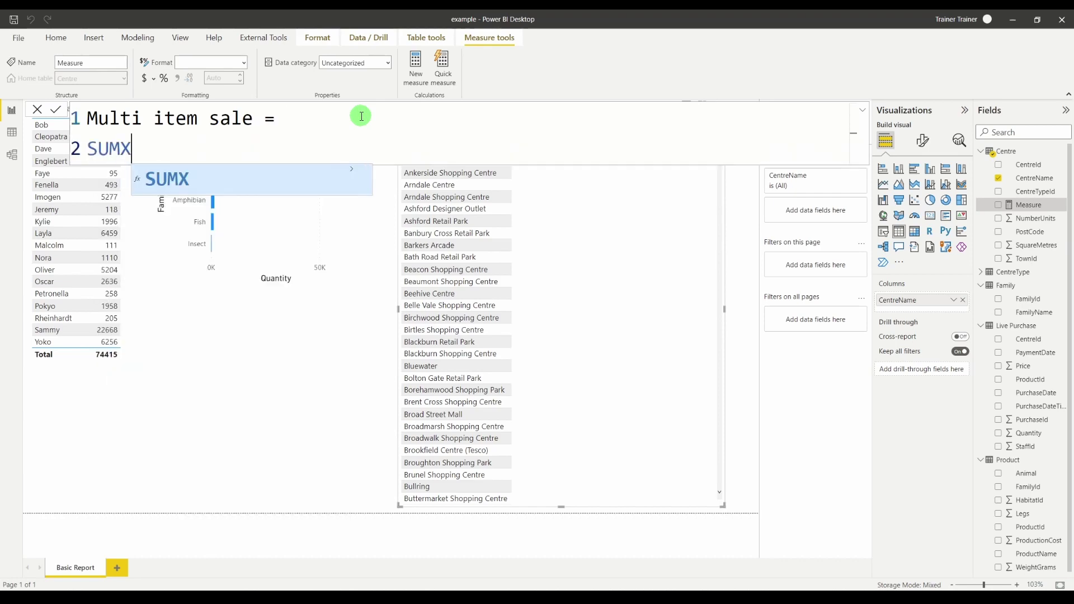
pyautogui.write('(')
pyautogui.hotkey('shift', 'Return')
pyautogui.press('Tab')
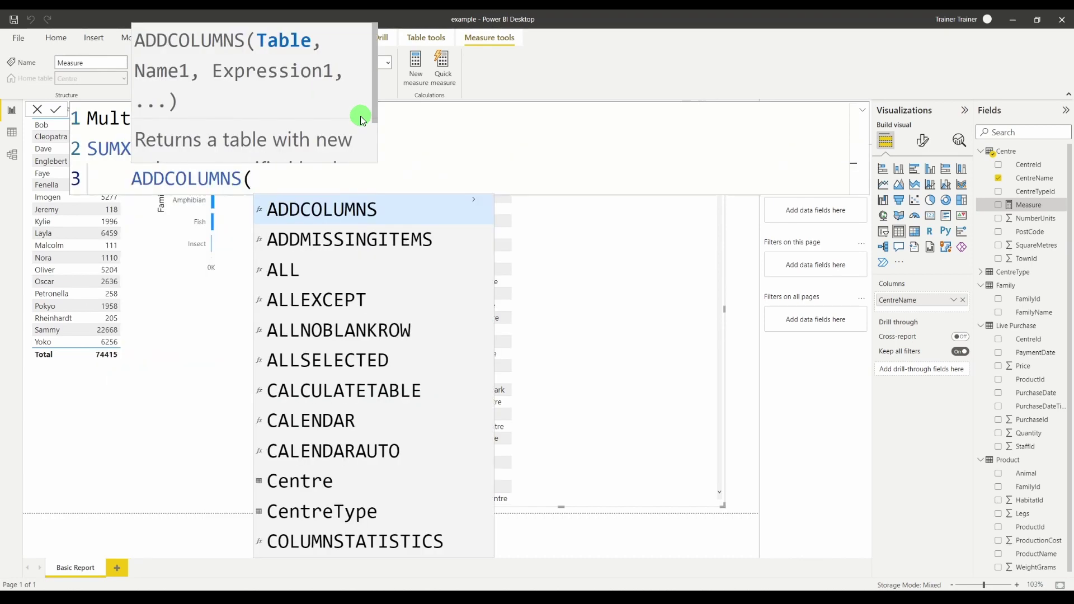
pyautogui.press('BackSpace')
pyautogui.press('BackSpace')
pyautogui.press('BackSpace')
pyautogui.press('BackSpace')
pyautogui.press('BackSpace')
pyautogui.press('BackSpace')
pyautogui.press('BackSpace')
pyautogui.press('BackSpace')
pyautogui.press('BackSpace')
pyautogui.press('BackSpace')
pyautogui.press('BackSpace')
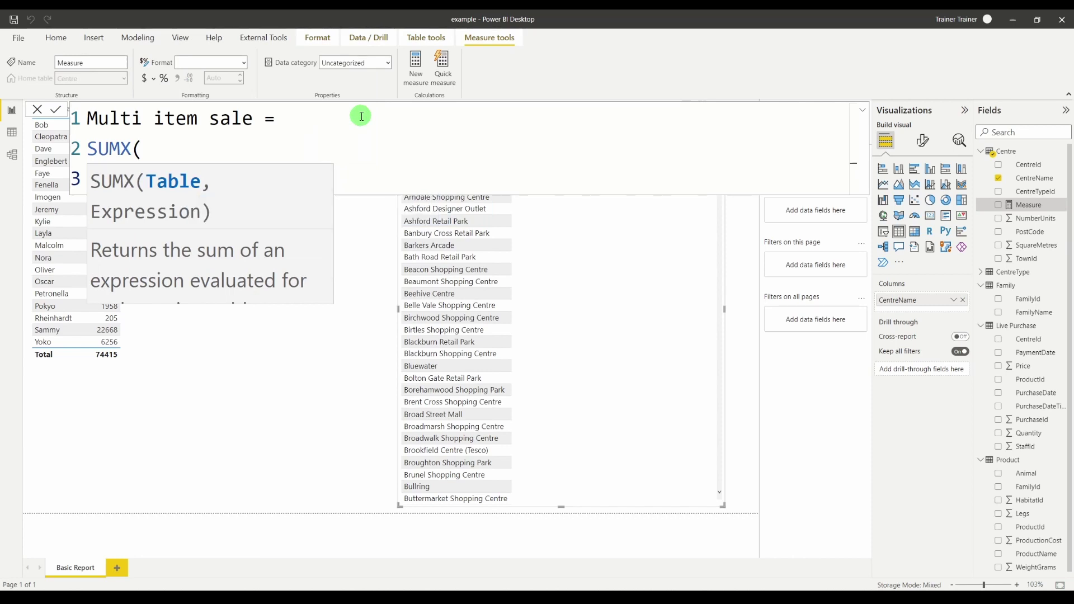
pyautogui.write('ADDC')
pyautogui.press('BackSpace')
pyautogui.press('BackSpace')
pyautogui.press('BackSpace')
pyautogui.press('BackSpace')
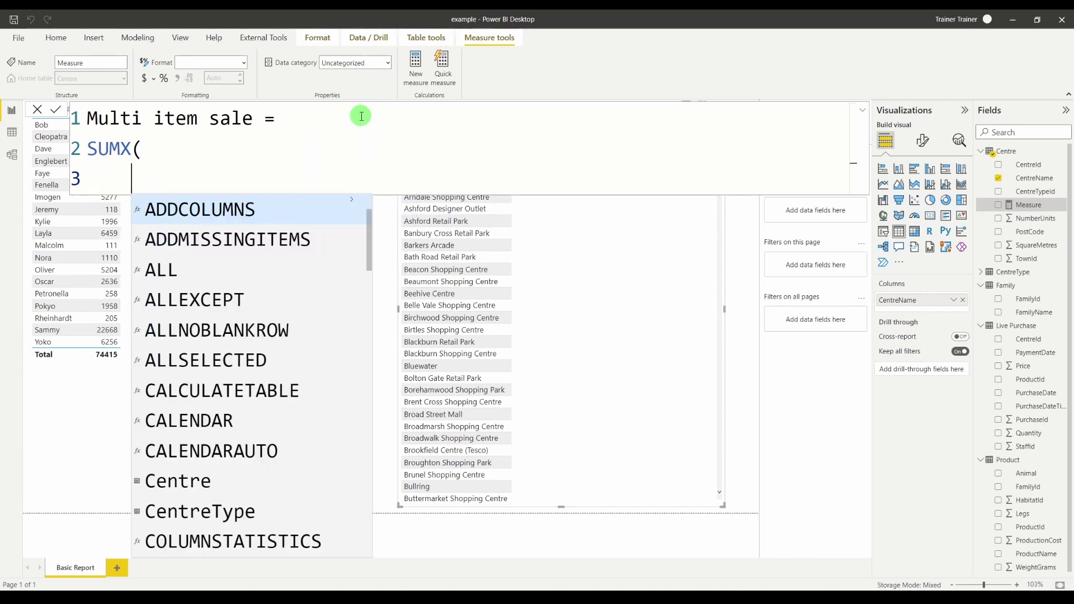
pyautogui.write('Pur')
pyautogui.press('Down')
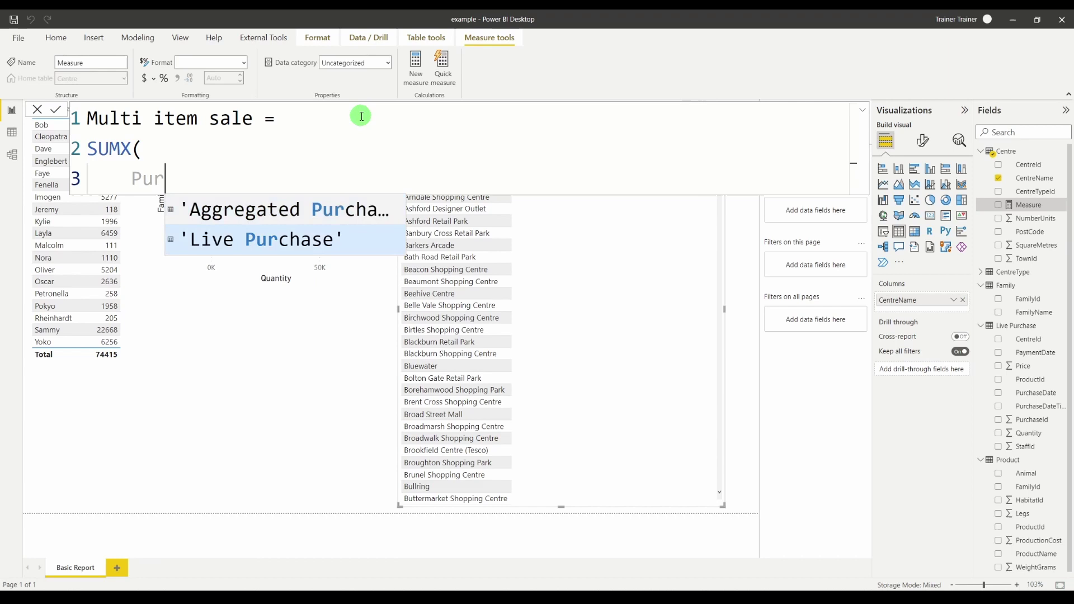
pyautogui.press('Up')
pyautogui.press('Down')
pyautogui.press('Tab')
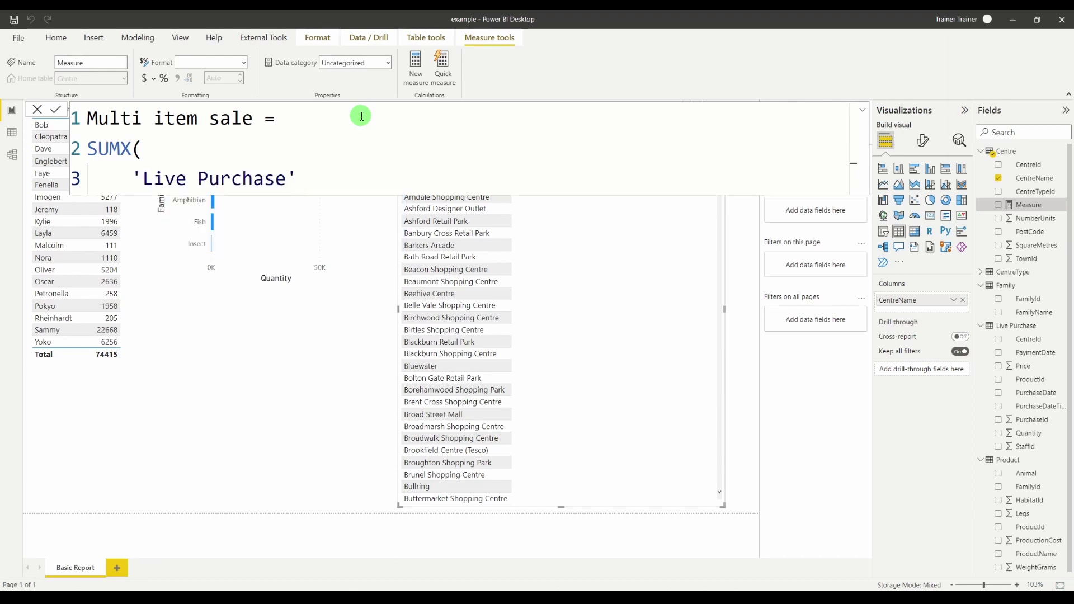
pyautogui.hotkey('shift', 'Return')
pyautogui.write(',')
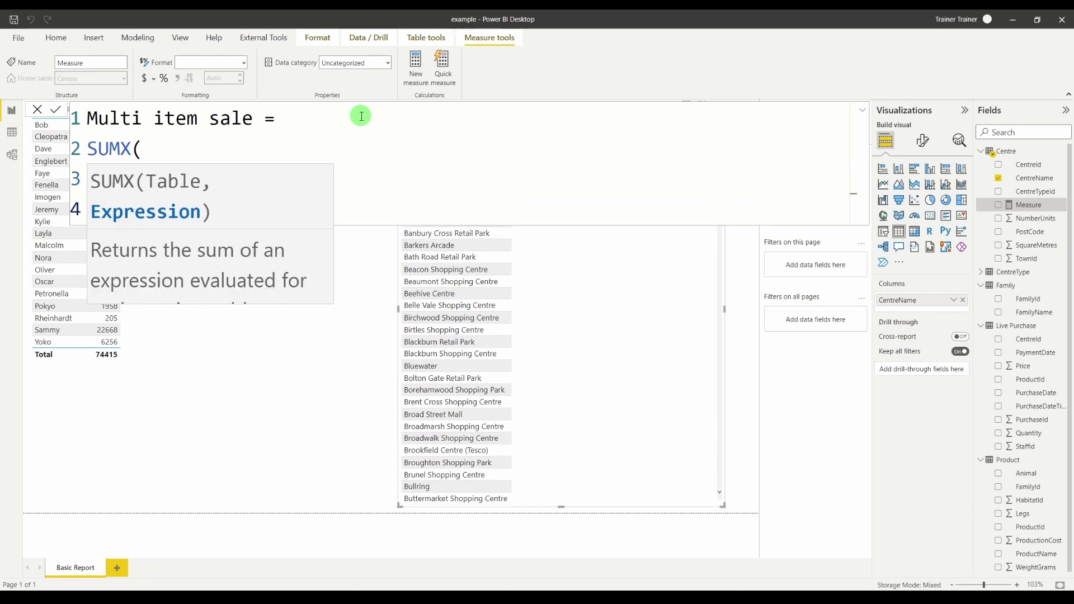
pyautogui.press('Escape')
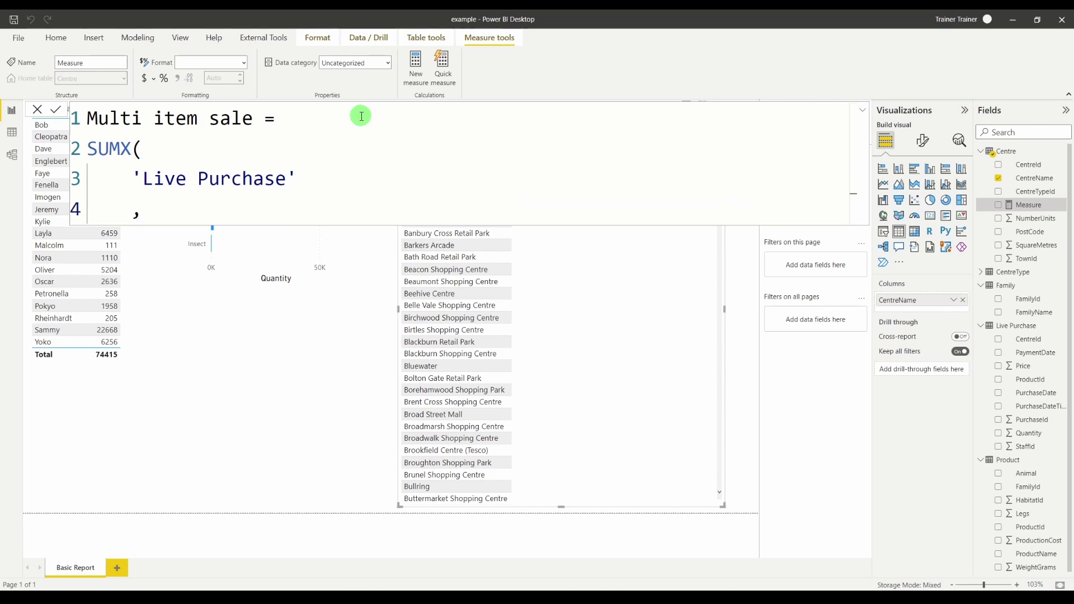
# Step: Add the expression IF([Quantity] > 1, [Quantity], BLANK()) and close the SUMX brackets
pyautogui.write('IF(')
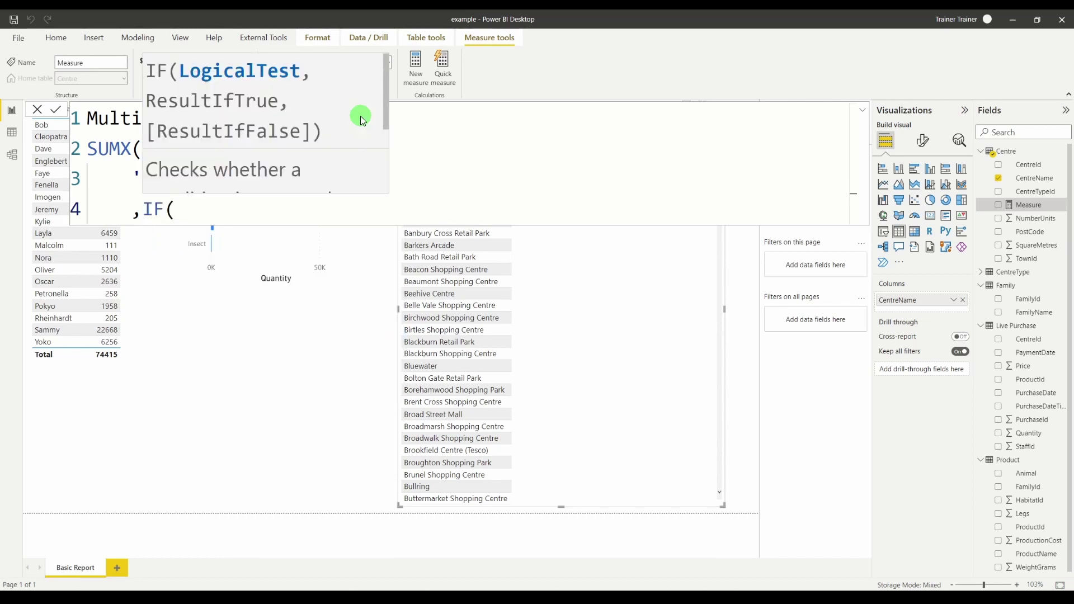
pyautogui.write(' [q')
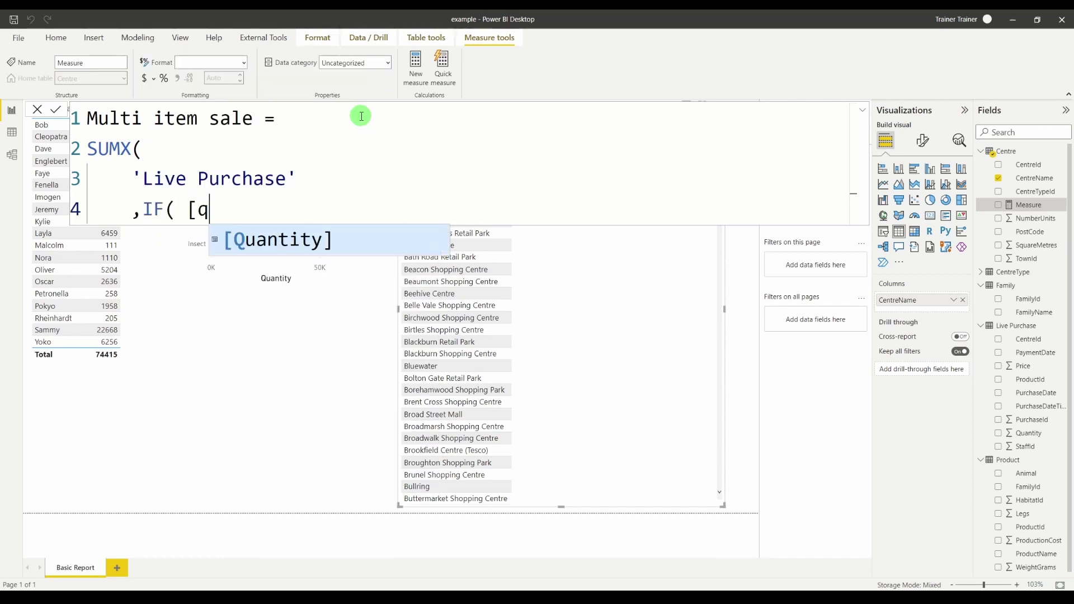
pyautogui.press('Tab')
pyautogui.write('>')
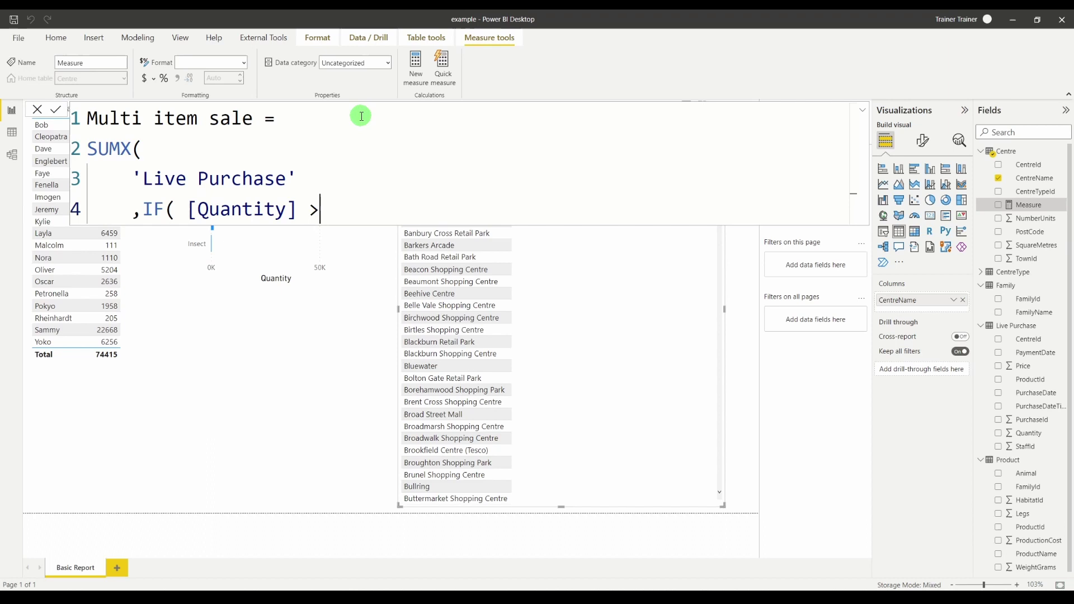
pyautogui.write(' 1, [qu')
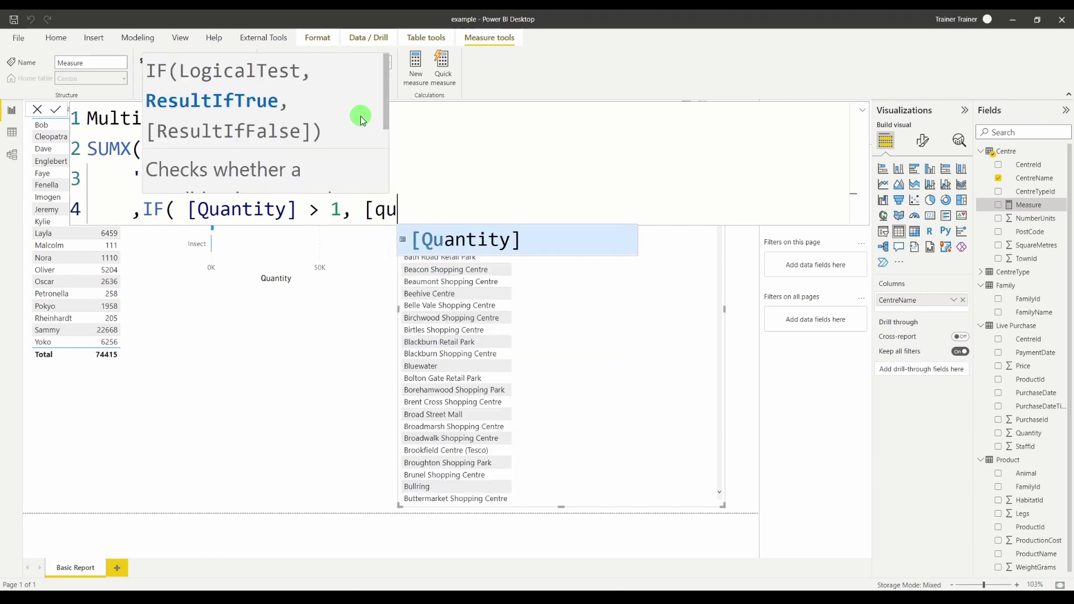
pyautogui.press('Tab')
pyautogui.write(', bla')
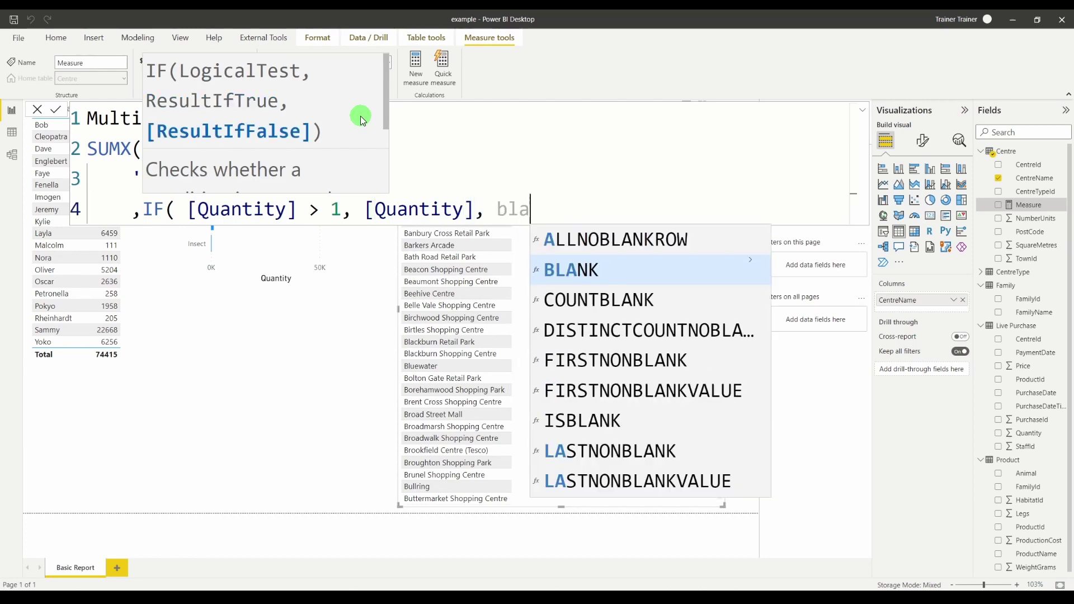
pyautogui.press('Tab')
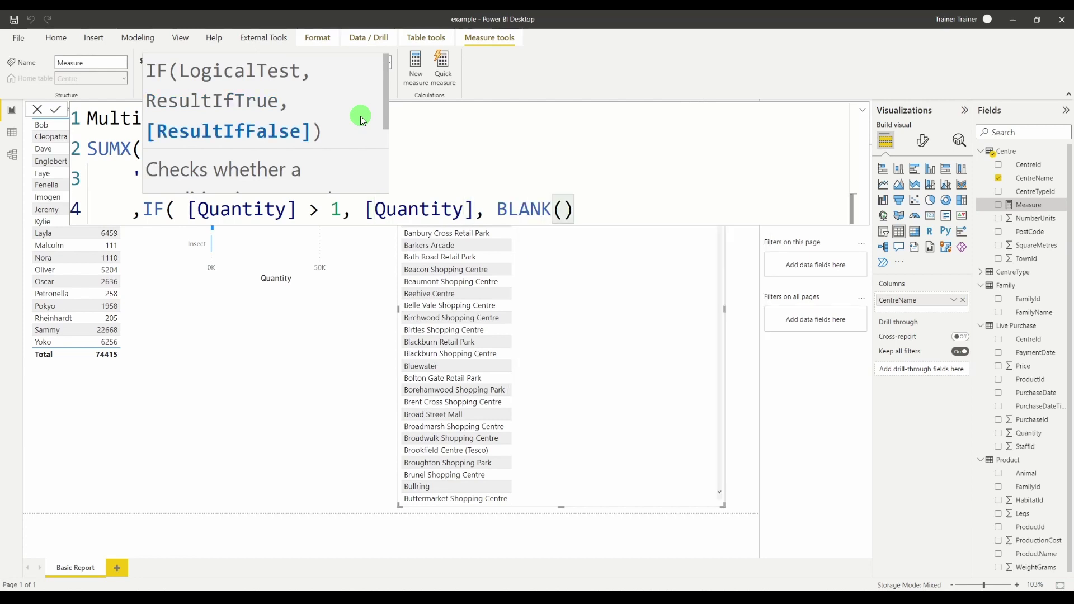
pyautogui.write(')')
pyautogui.hotkey('shift', 'Return')
pyautogui.write(')')
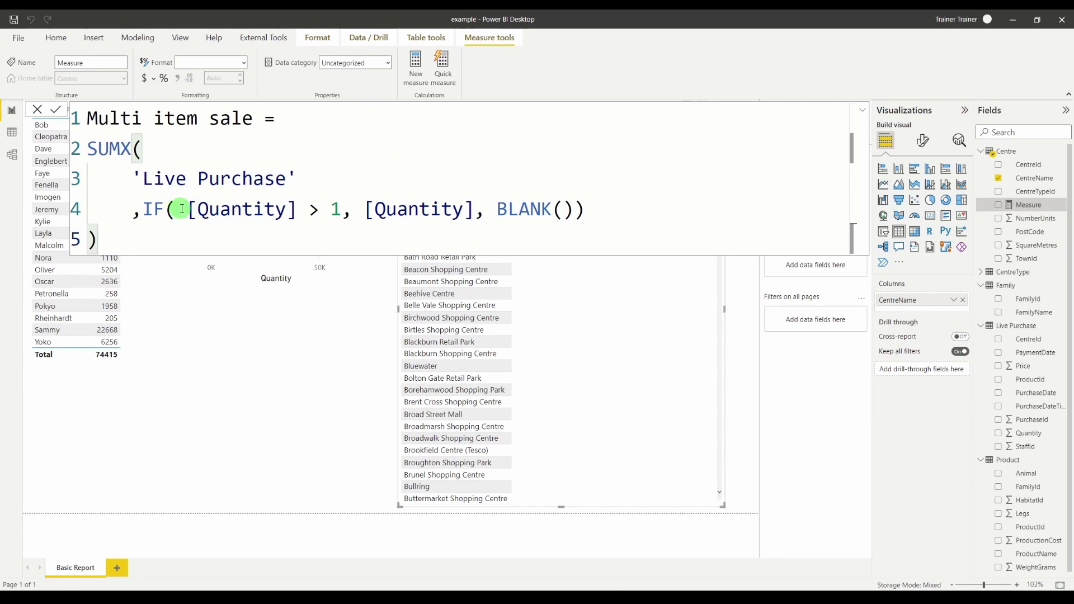
# Step: Highlight the [Quantity] references and the Quantity > 1 test in the DAX formula
pyautogui.moveTo(186, 210); pyautogui.dragTo(299, 210)
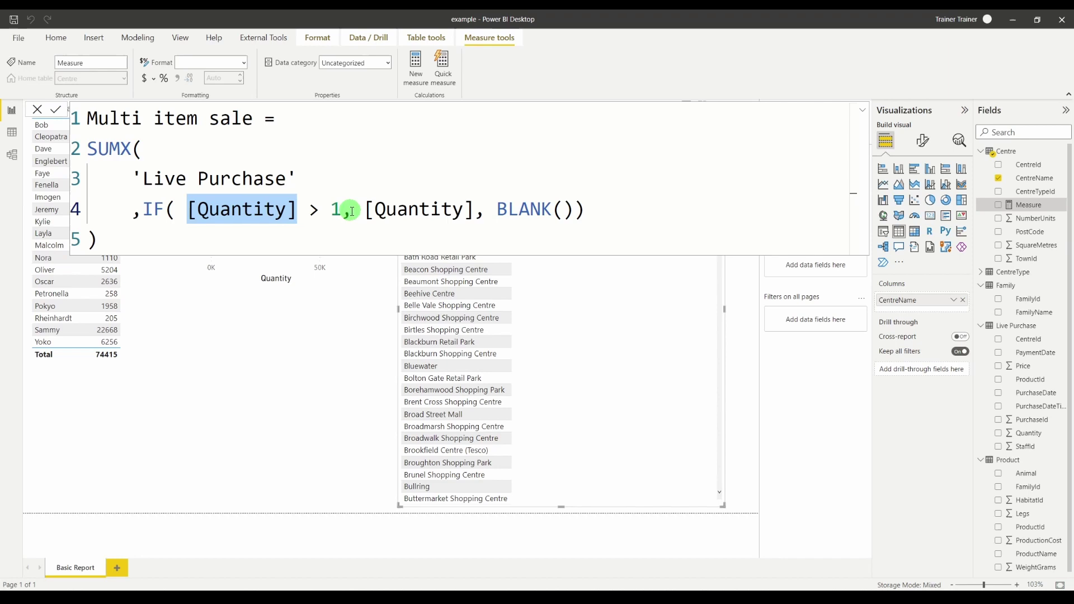
pyautogui.moveTo(365, 211); pyautogui.dragTo(576, 213)
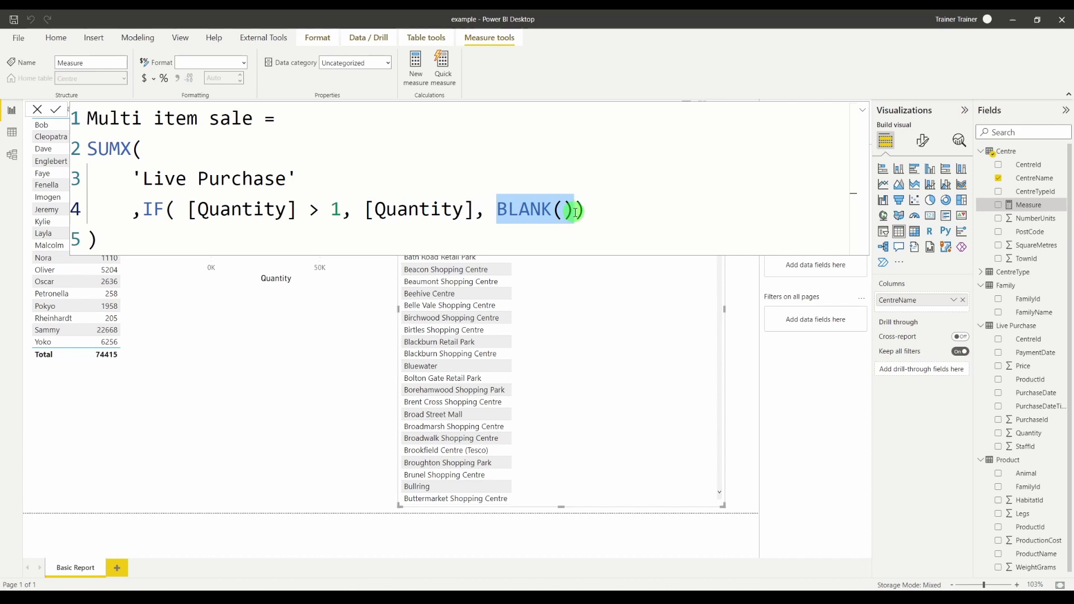
pyautogui.moveTo(342, 210); pyautogui.dragTo(189, 204)
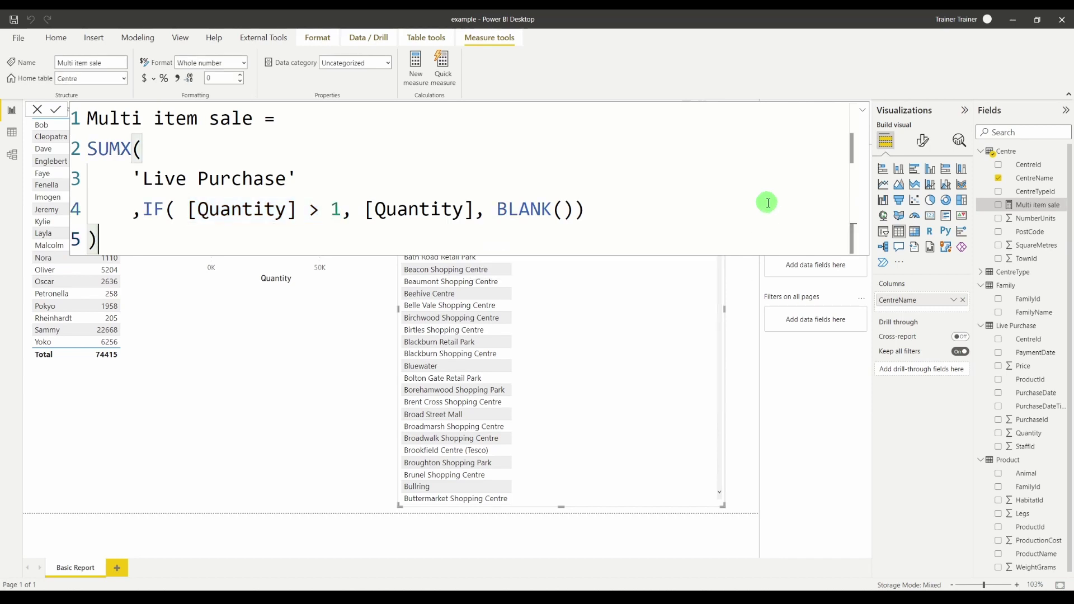
# Step: Add Multi item sale to the CentreName table, then cross-filter by Mammal, Reptile, Bird and Amphibian bars
pyautogui.click(1002, 207)
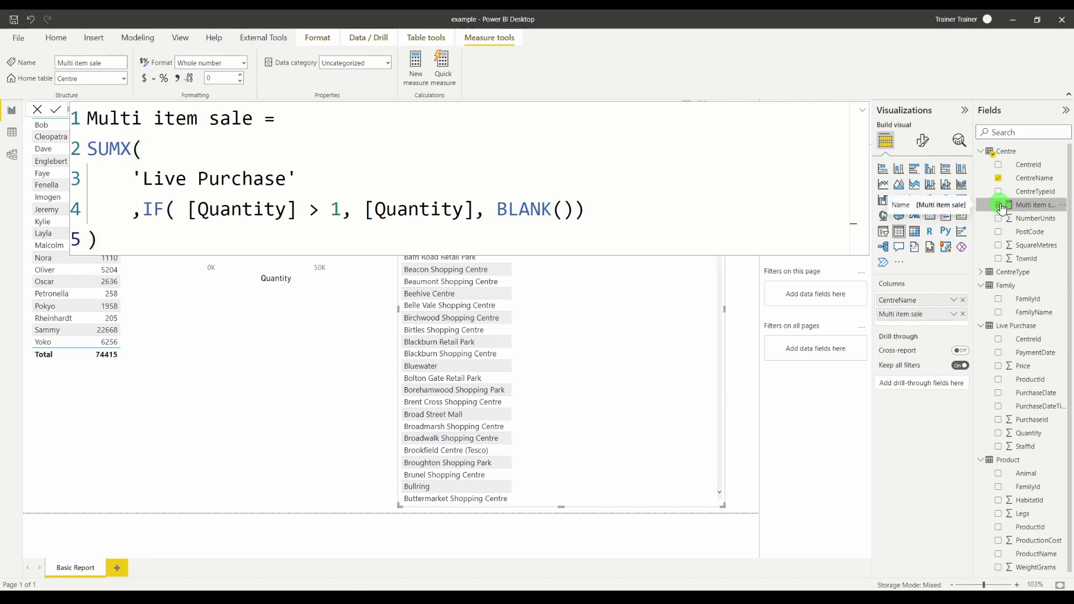
pyautogui.click(866, 114)
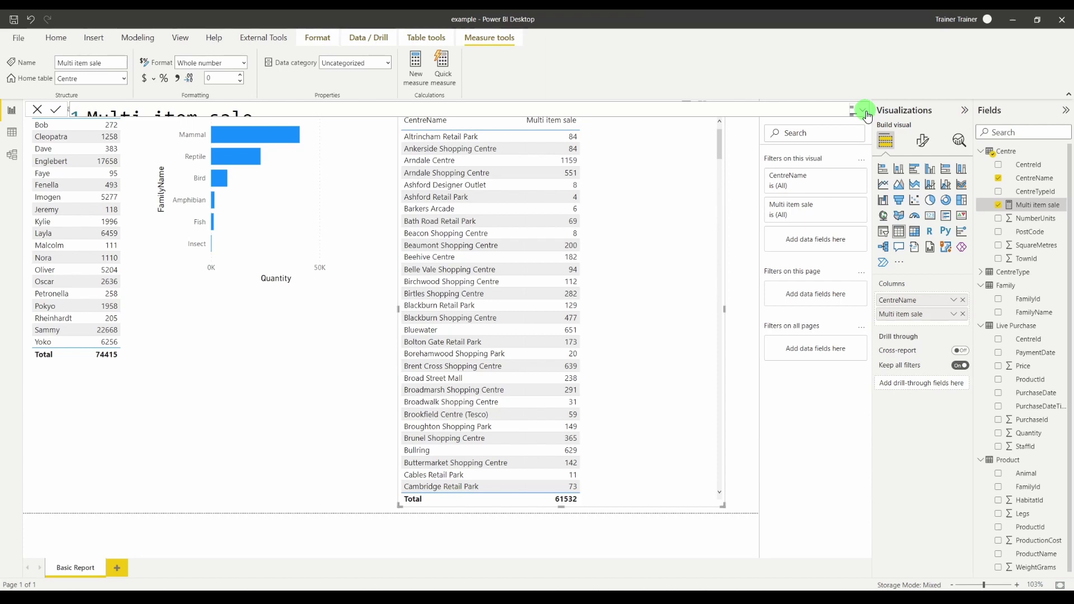
pyautogui.click(229, 143)
pyautogui.click(223, 161)
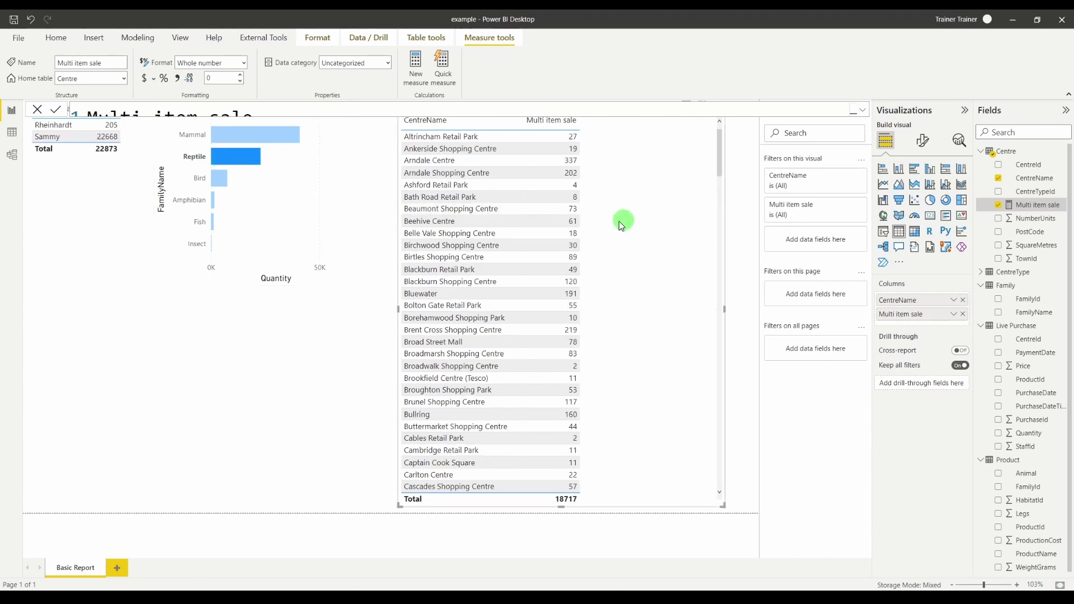
pyautogui.click(216, 179)
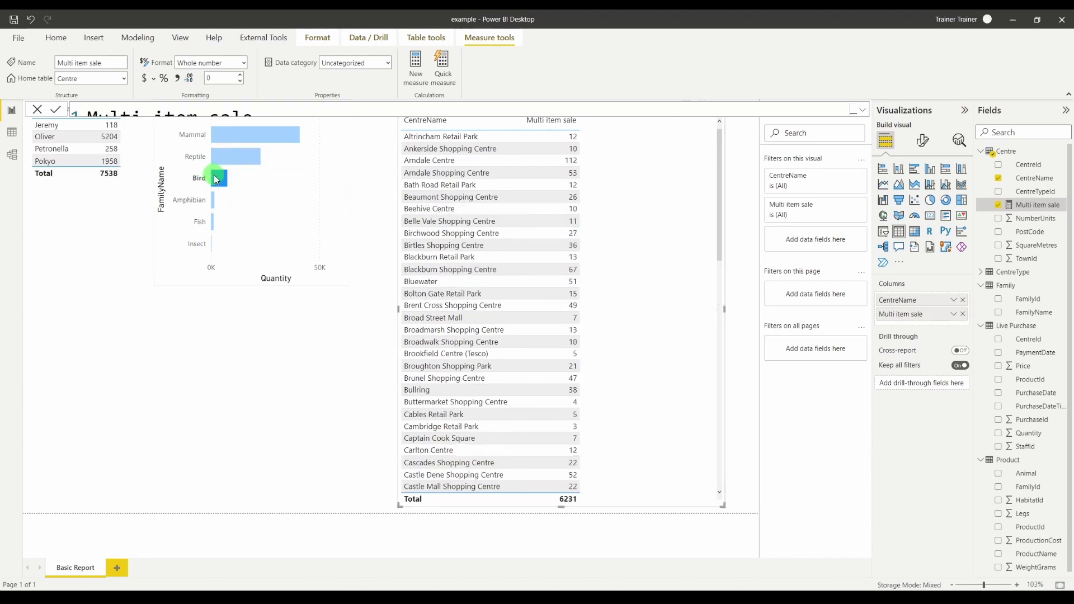
pyautogui.click(214, 202)
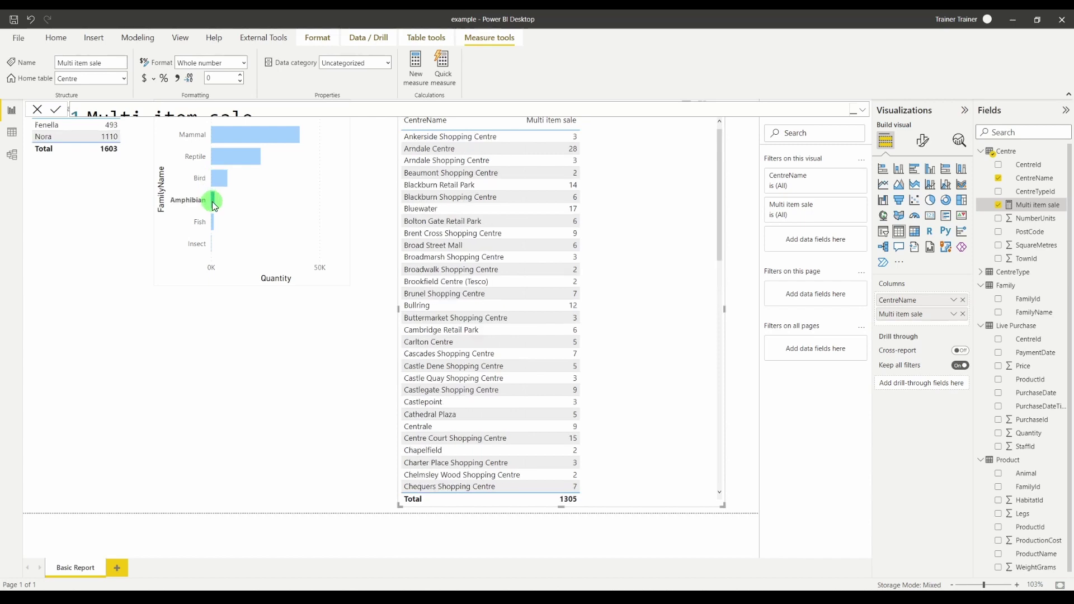
pyautogui.click(225, 159)
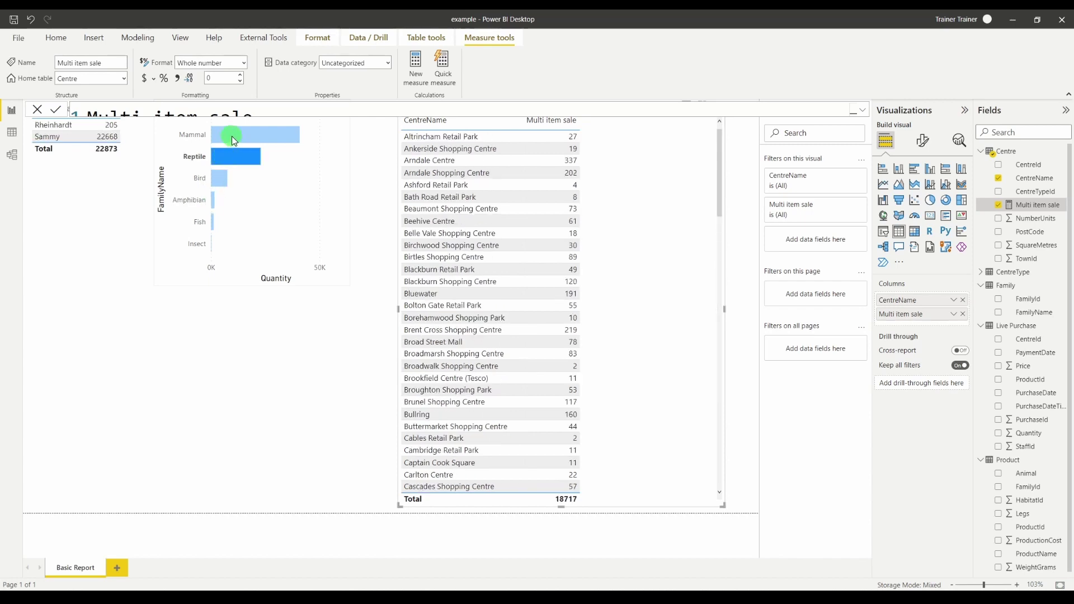
pyautogui.click(231, 136)
pyautogui.click(232, 136)
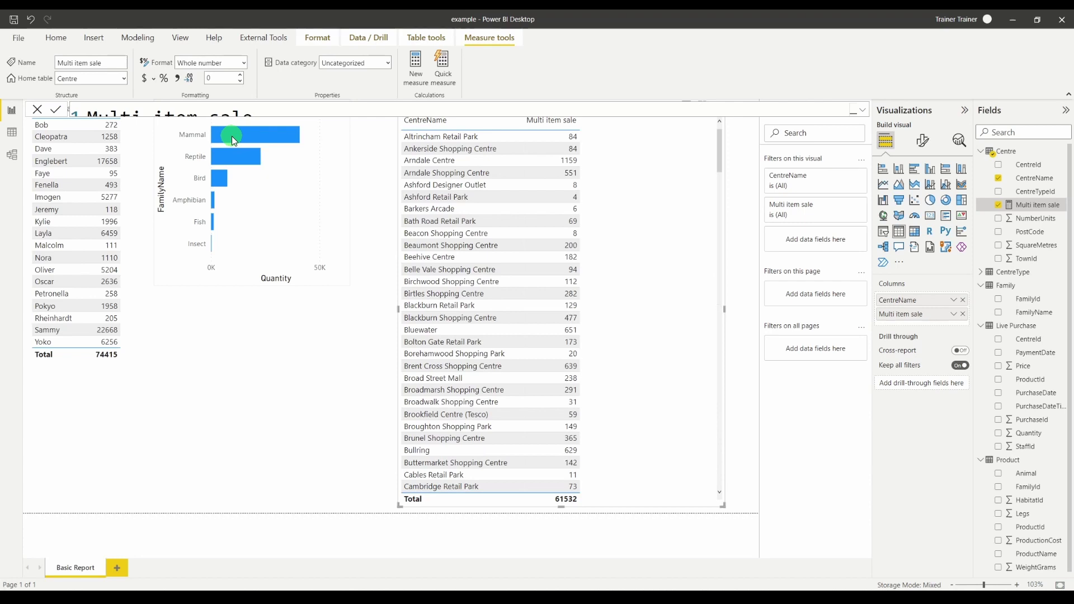
pyautogui.click(12, 154)
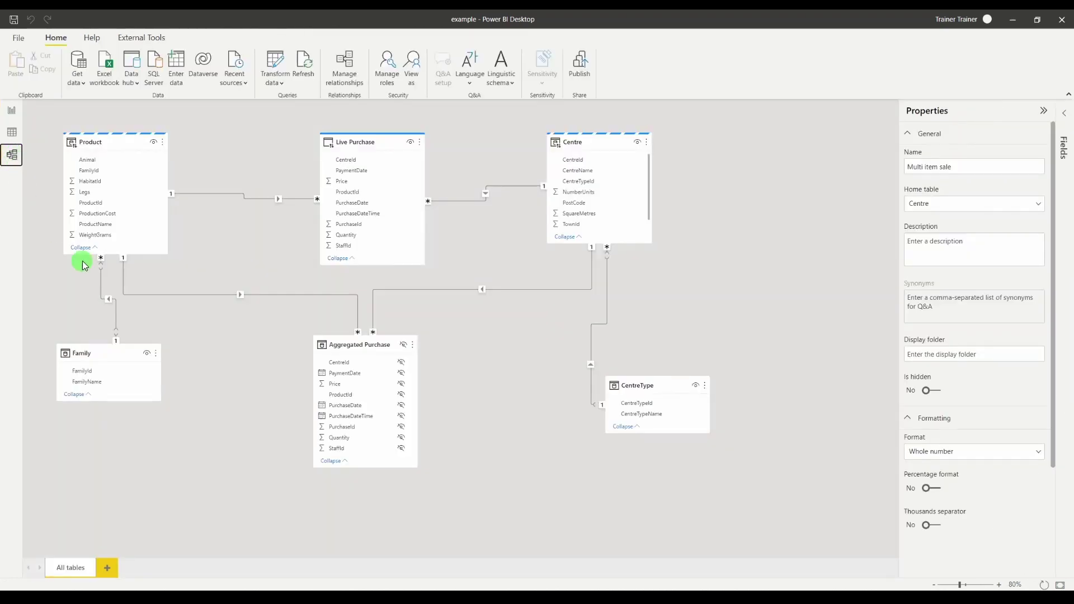
pyautogui.rightClick(362, 344)
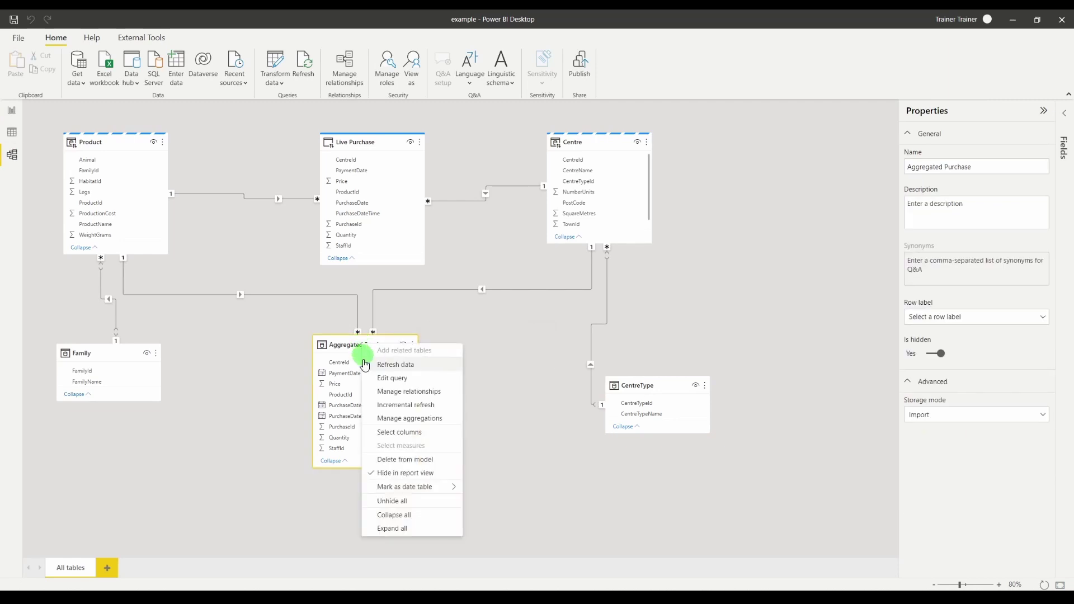
pyautogui.click(400, 419)
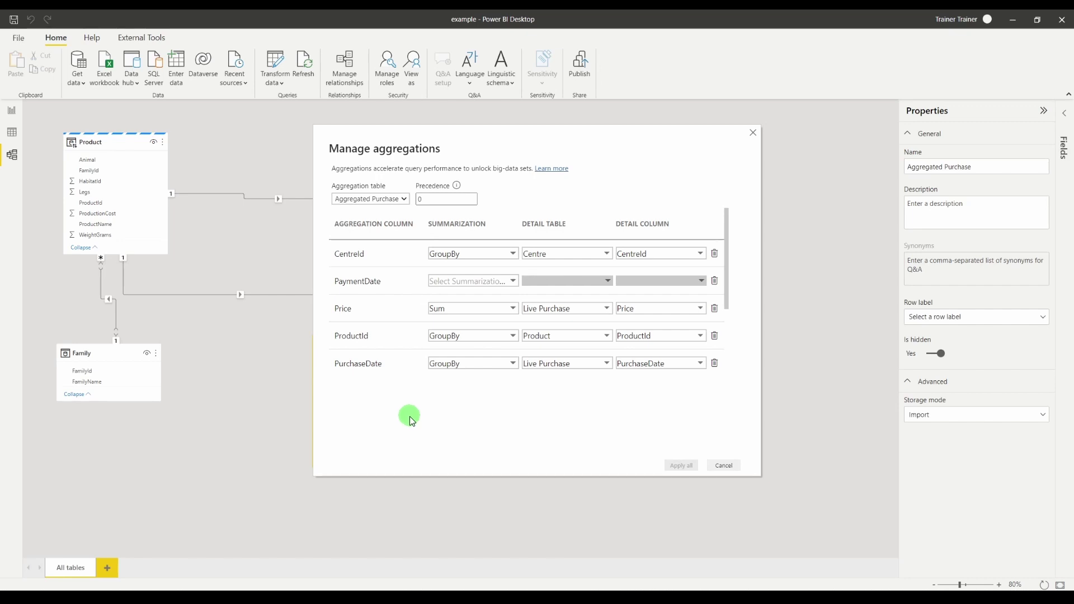
pyautogui.scroll(-3, 396, 322)
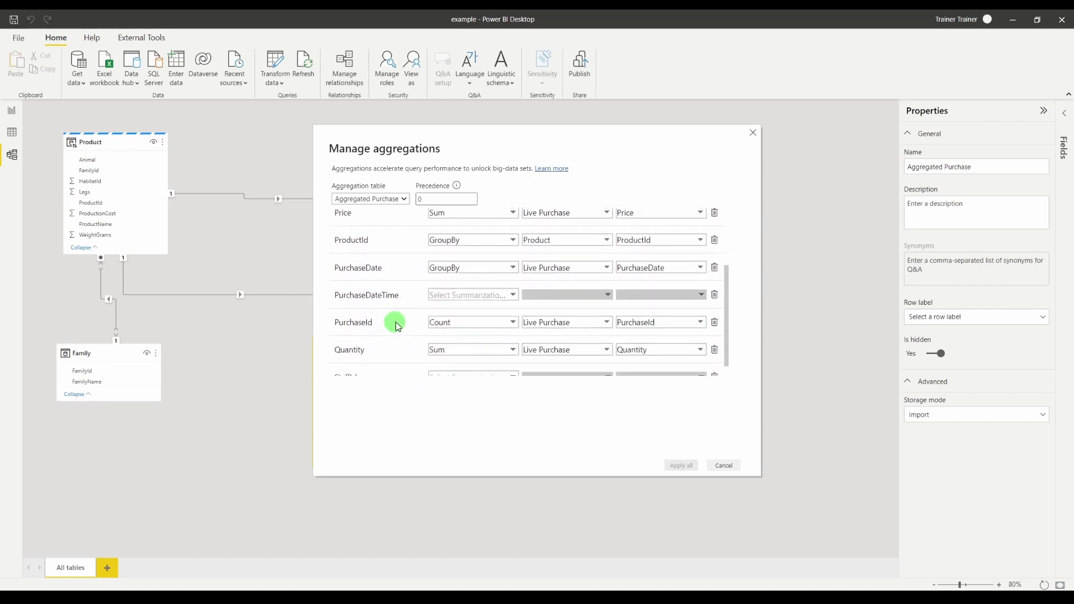
pyautogui.scroll(3, 396, 322)
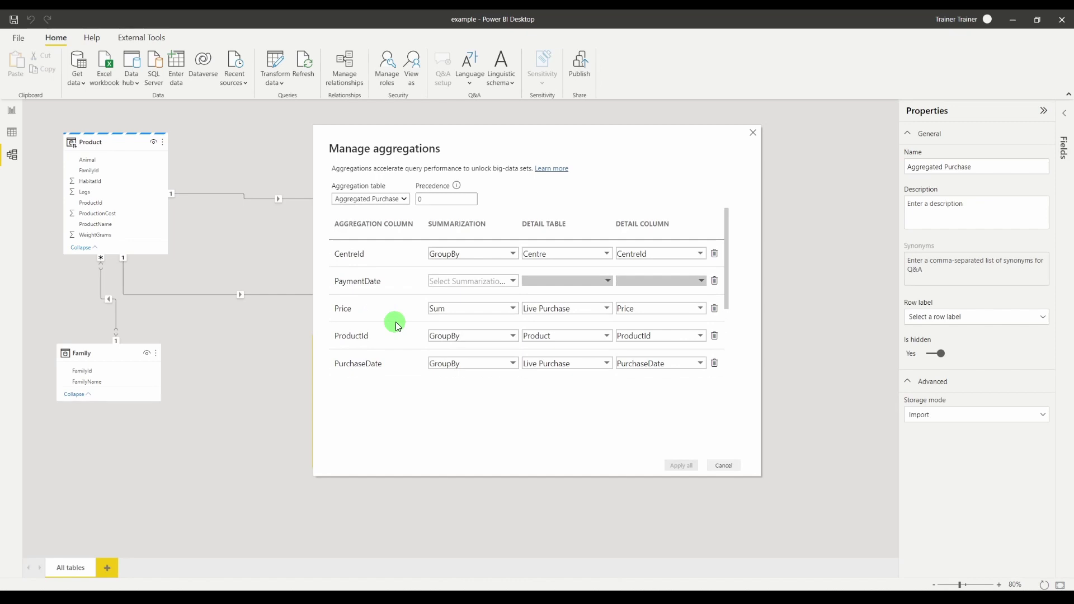
pyautogui.click(753, 133)
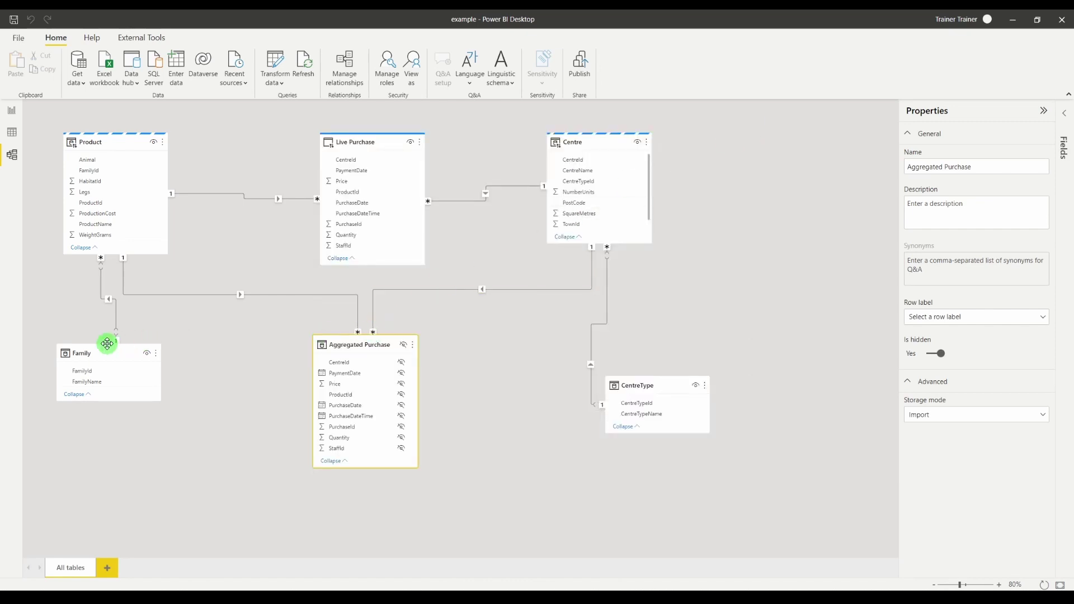